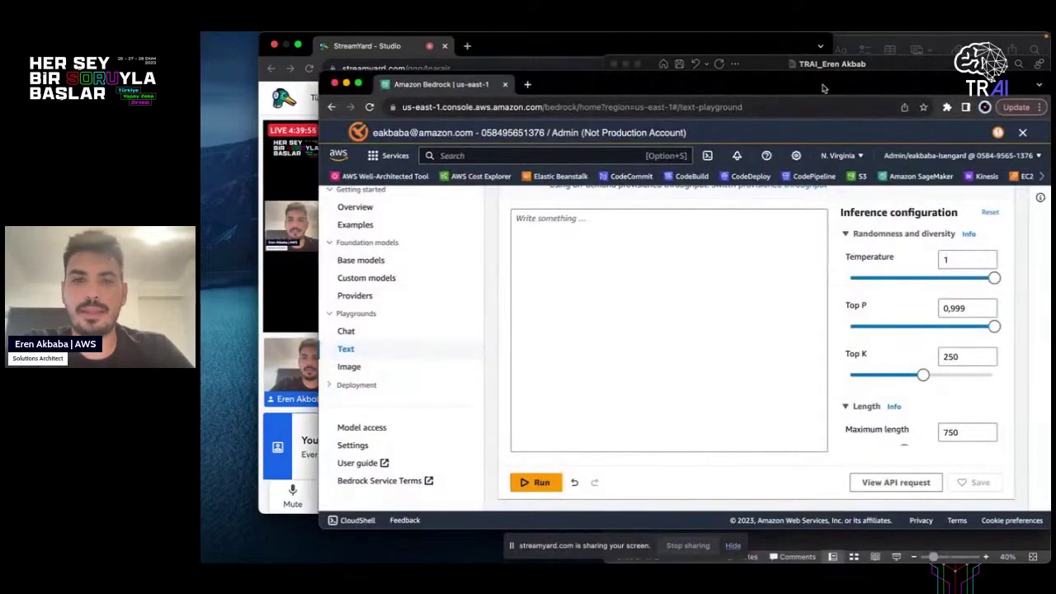
Step: Search the AWS console for "bedrock", open Amazon Bedrock, and get started to reach its Overview page
drag(796, 87, 738, 62)
scroll(668, 330, up, 3)
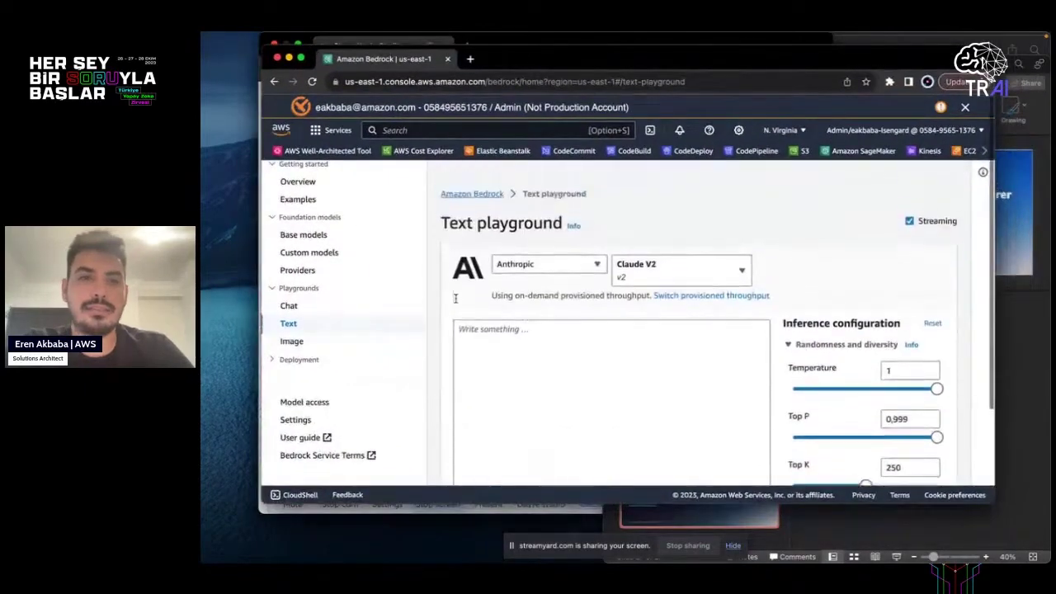
click(338, 131)
click(338, 130)
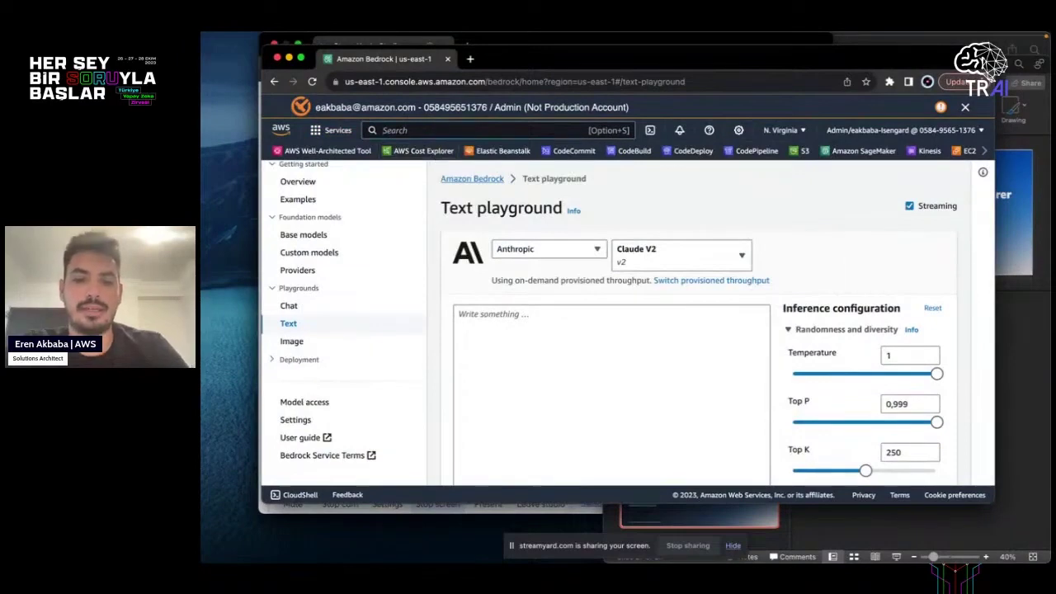
text(bedrock)
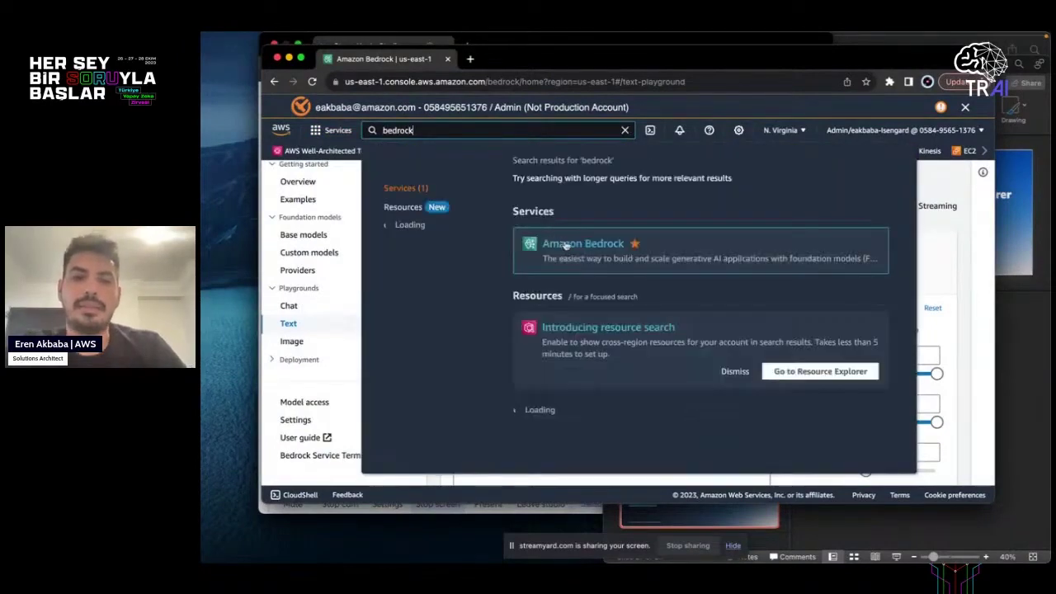
click(567, 246)
click(659, 238)
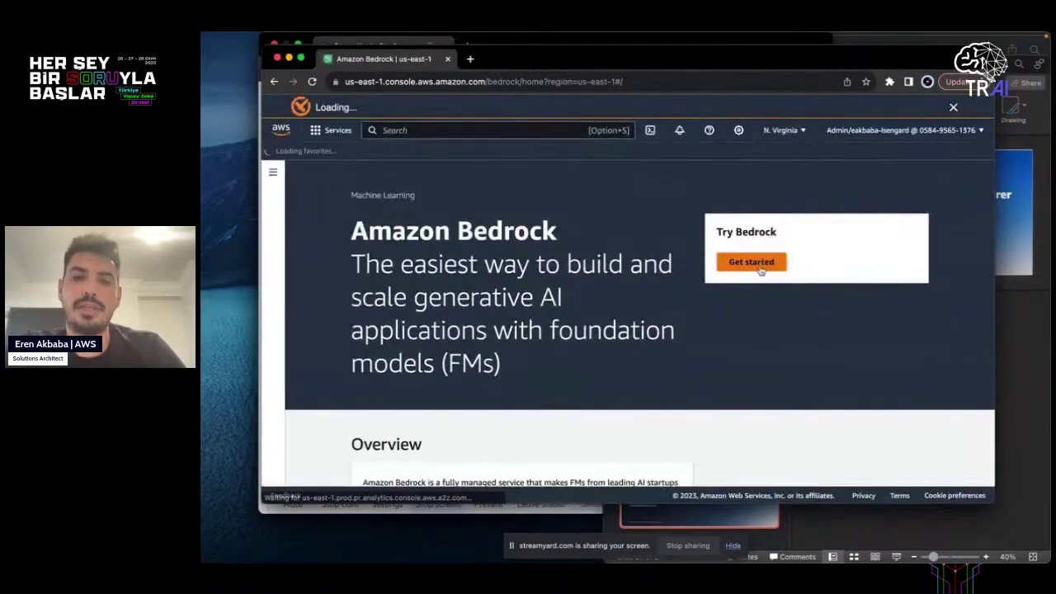
click(751, 263)
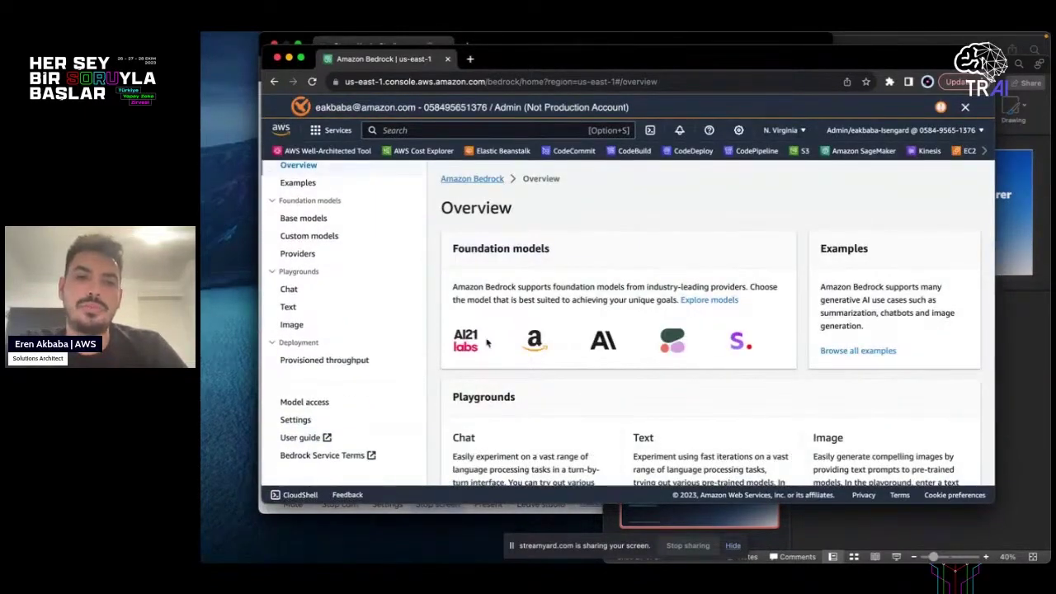
scroll(544, 318, down, 1)
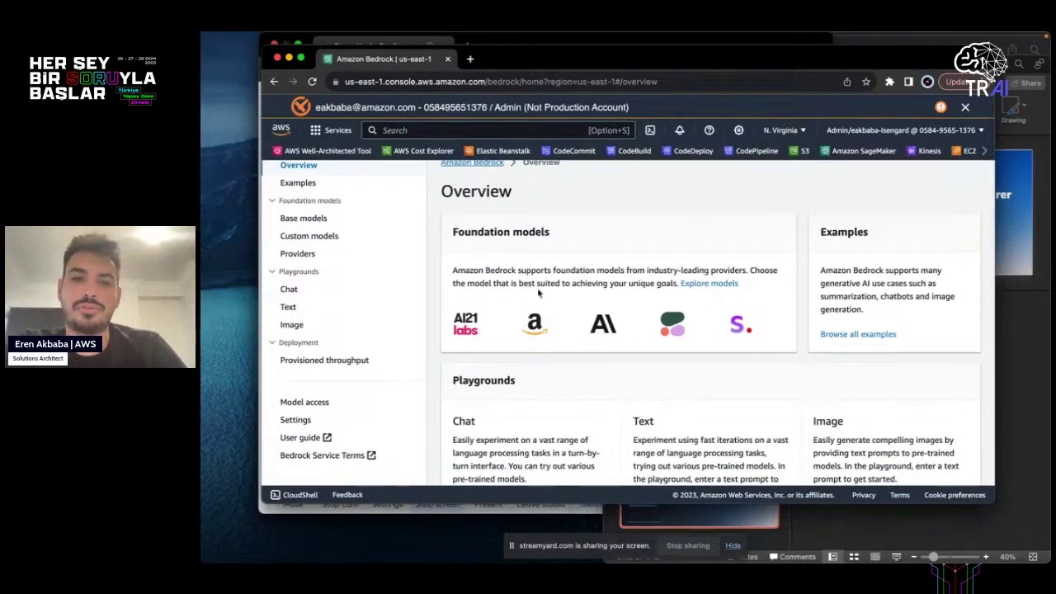
Step: Open the Chat playground, choose Anthropic with the Claude V2 model, and look over the chat layout
click(292, 289)
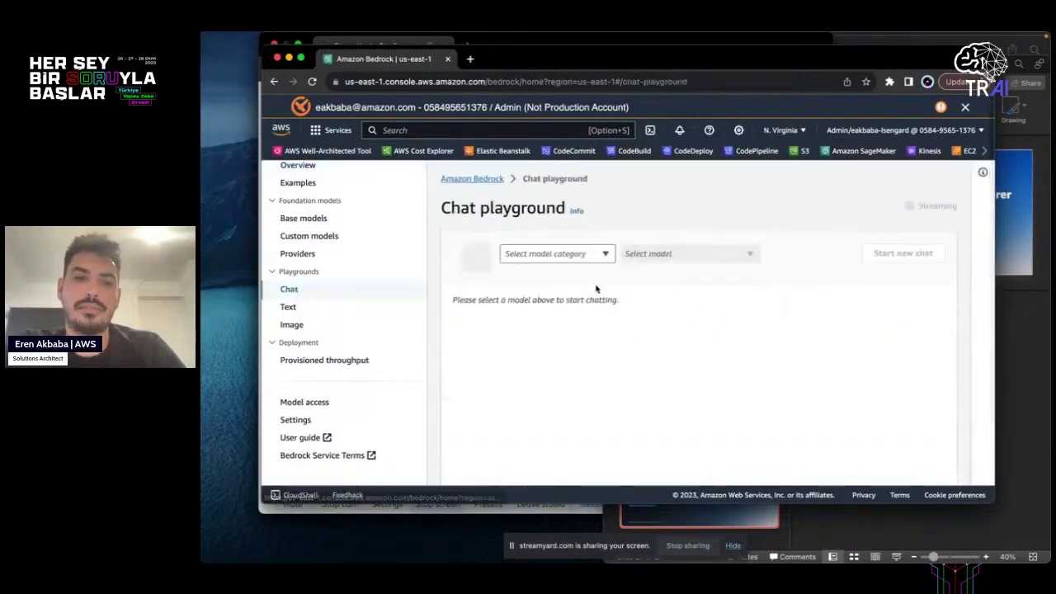
click(591, 253)
click(565, 332)
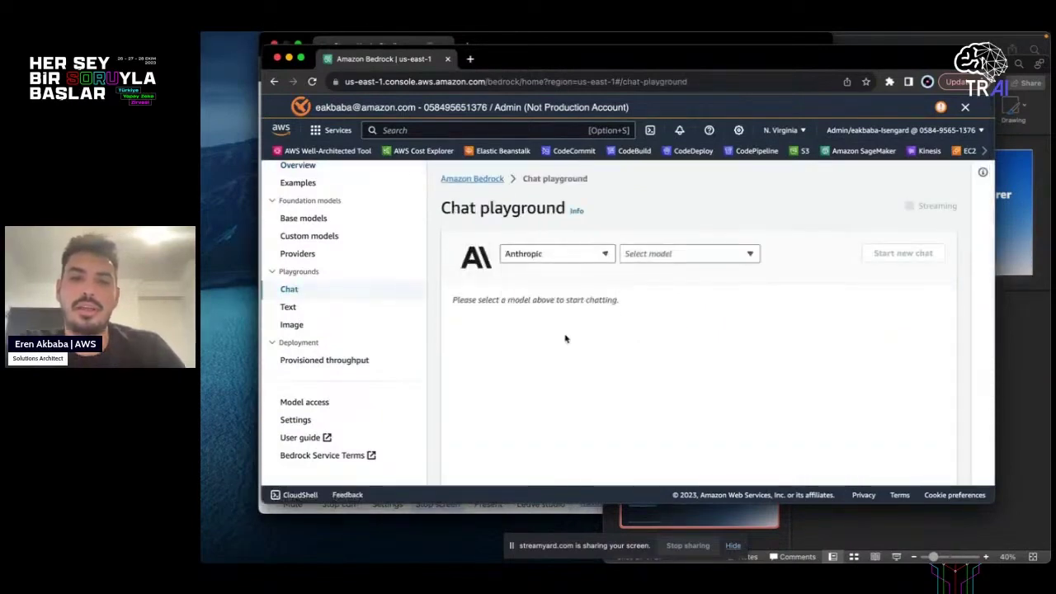
click(660, 255)
click(673, 369)
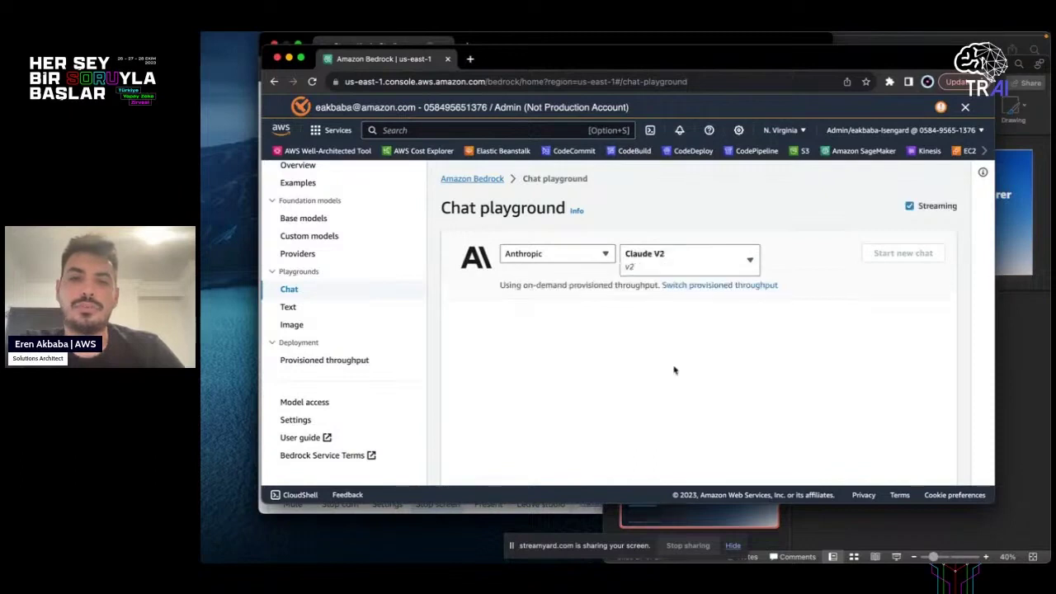
scroll(620, 352, down, 2)
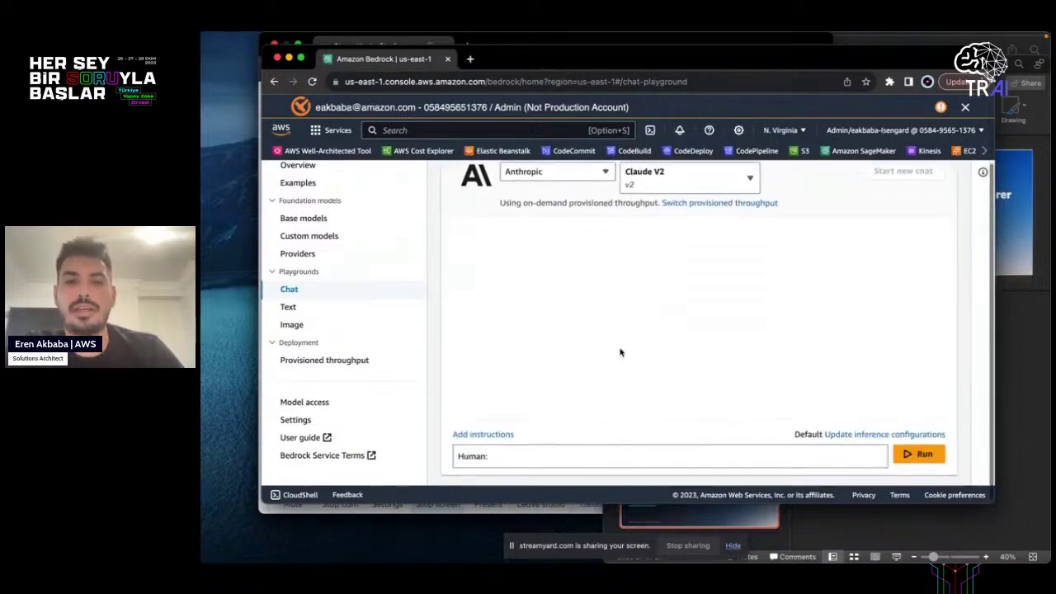
scroll(613, 358, up, 2)
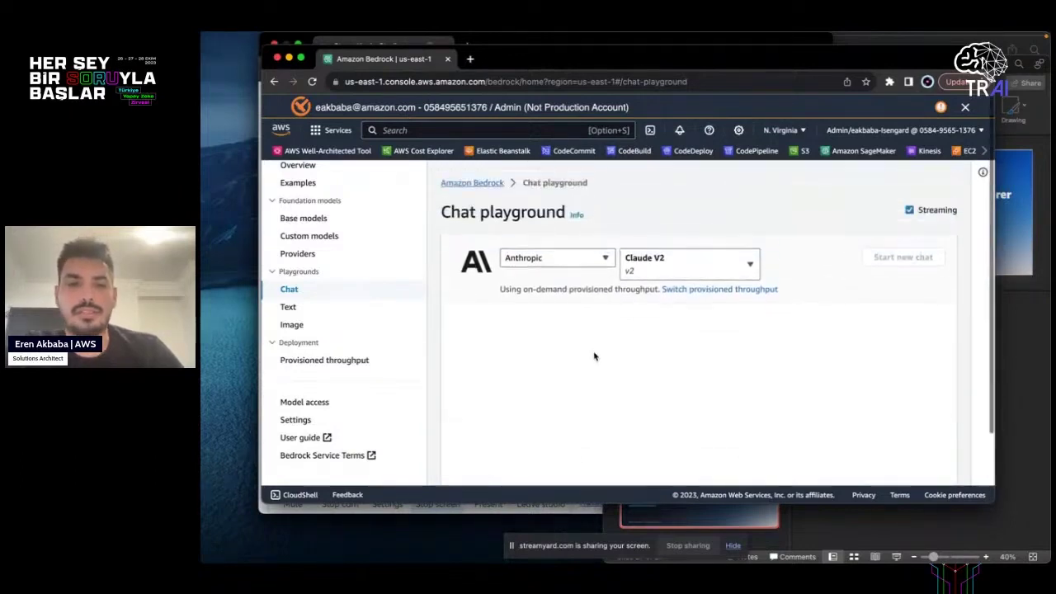
Step: Open the Text playground and choose Anthropic as the model category with the Claude V2 model
click(287, 307)
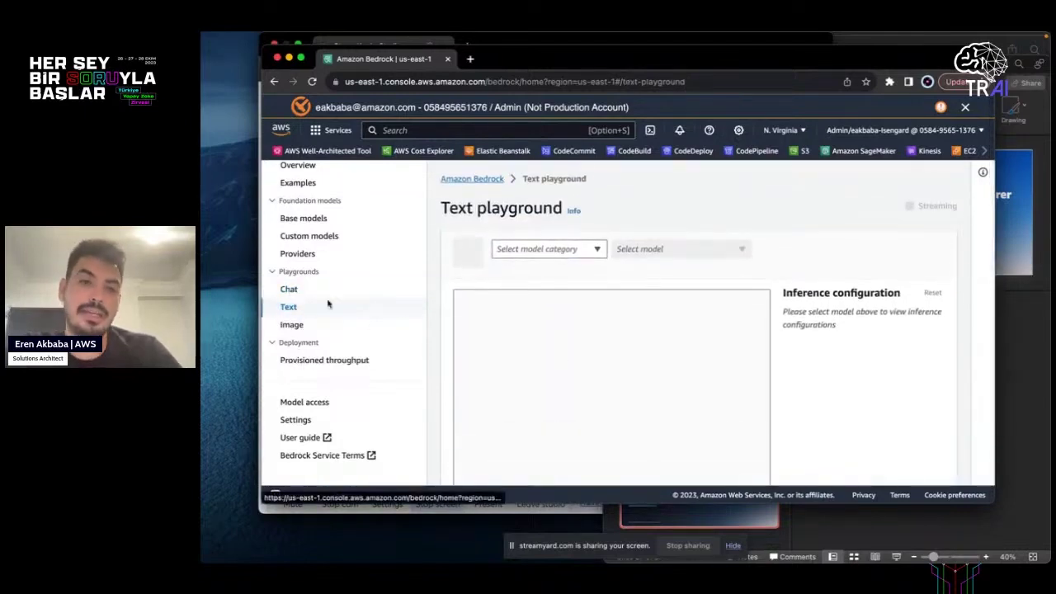
click(527, 248)
click(540, 345)
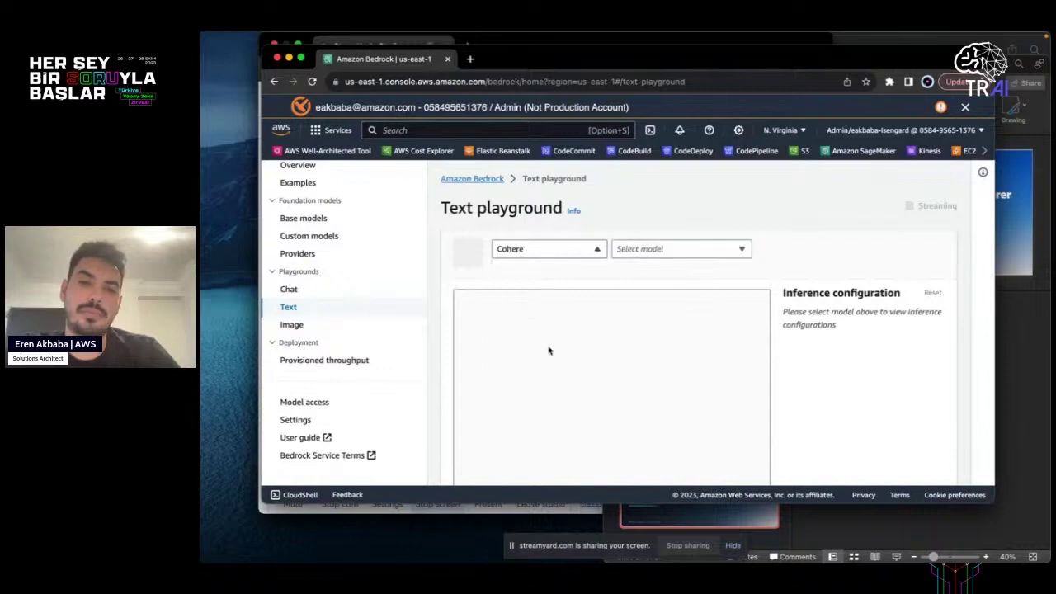
click(554, 249)
click(544, 328)
click(672, 248)
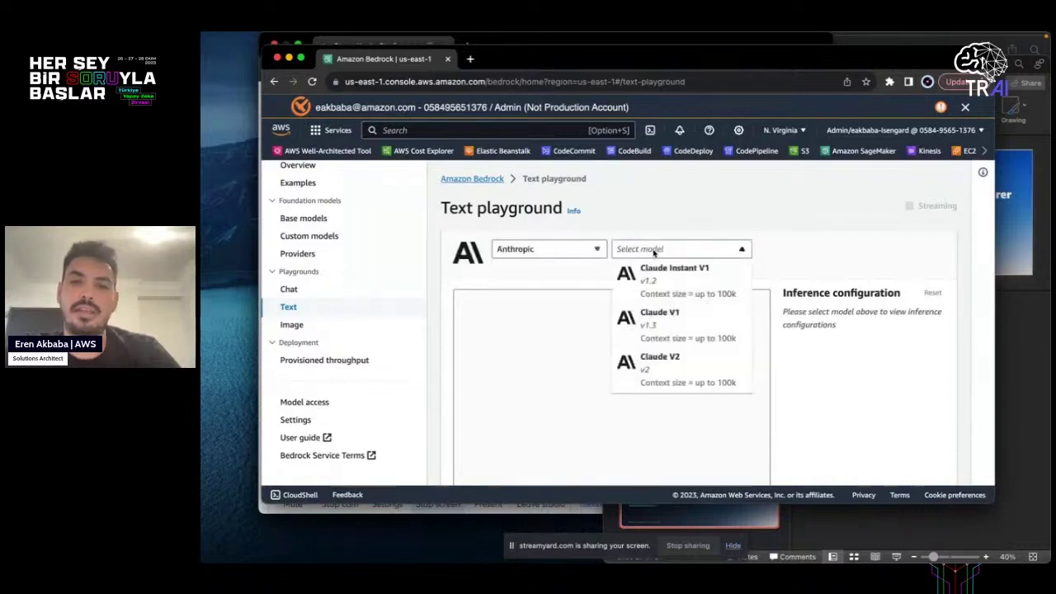
click(651, 363)
Step: Set the maximum length in the inference configuration to 750
scroll(758, 294, down, 3)
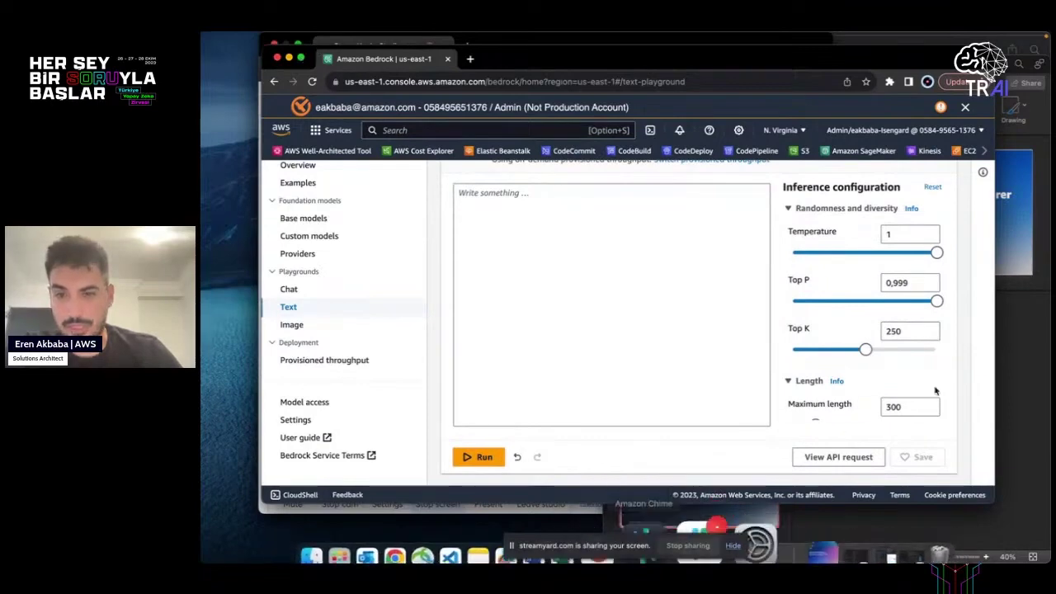
scroll(896, 403, down, 1)
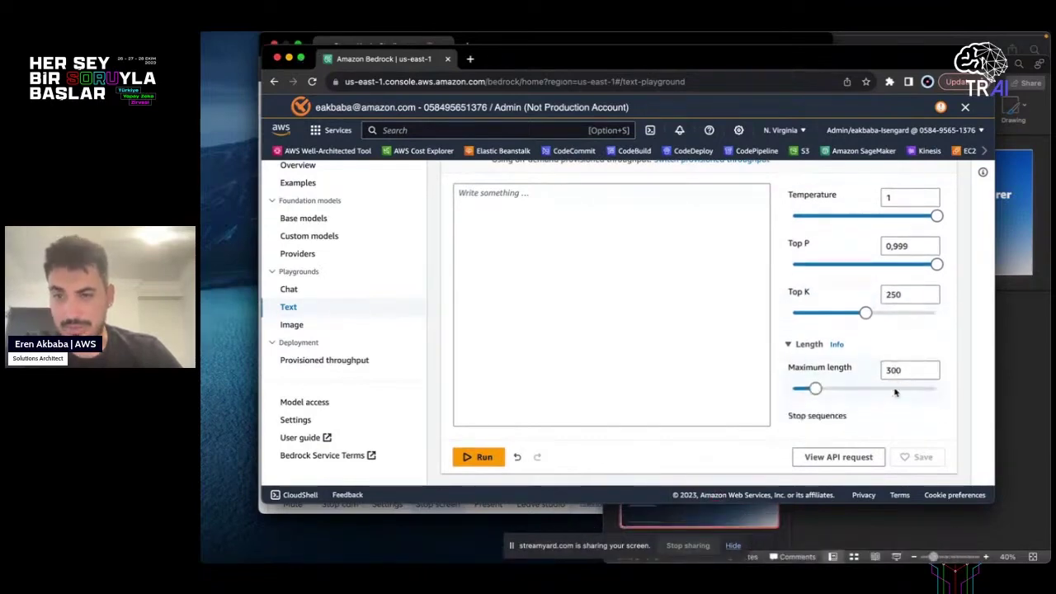
double_click(894, 371)
text(750)
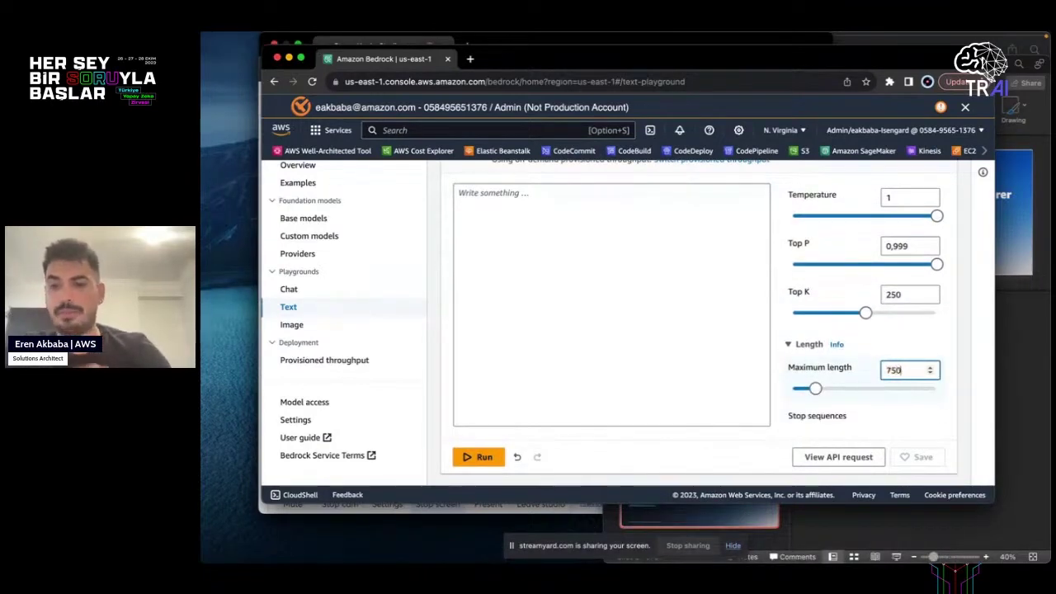
Step: View the help information on the Randomness and diversity parameters, and close it again
scroll(910, 321, up, 1)
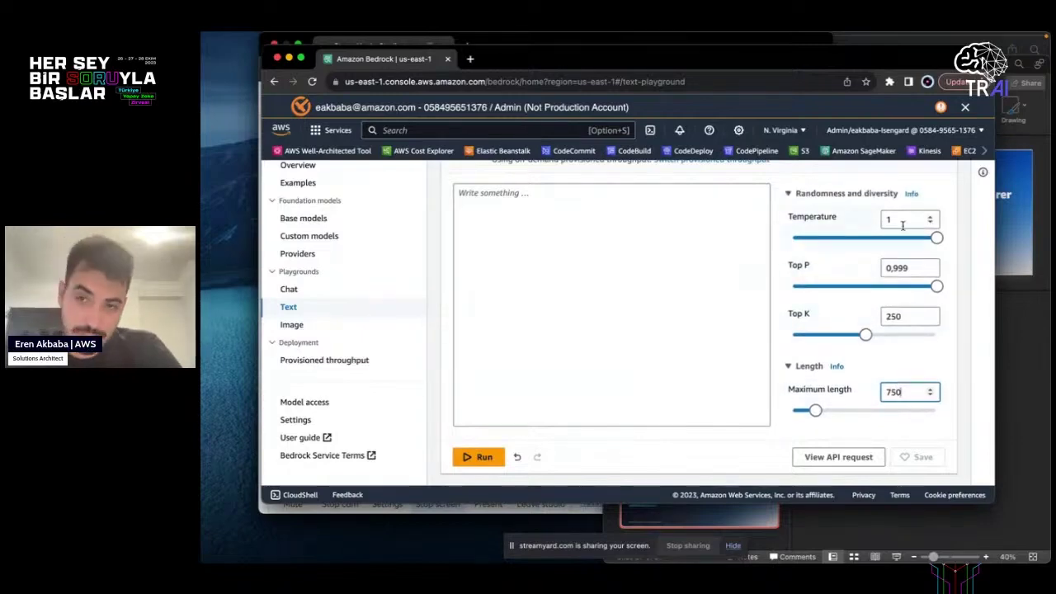
click(912, 195)
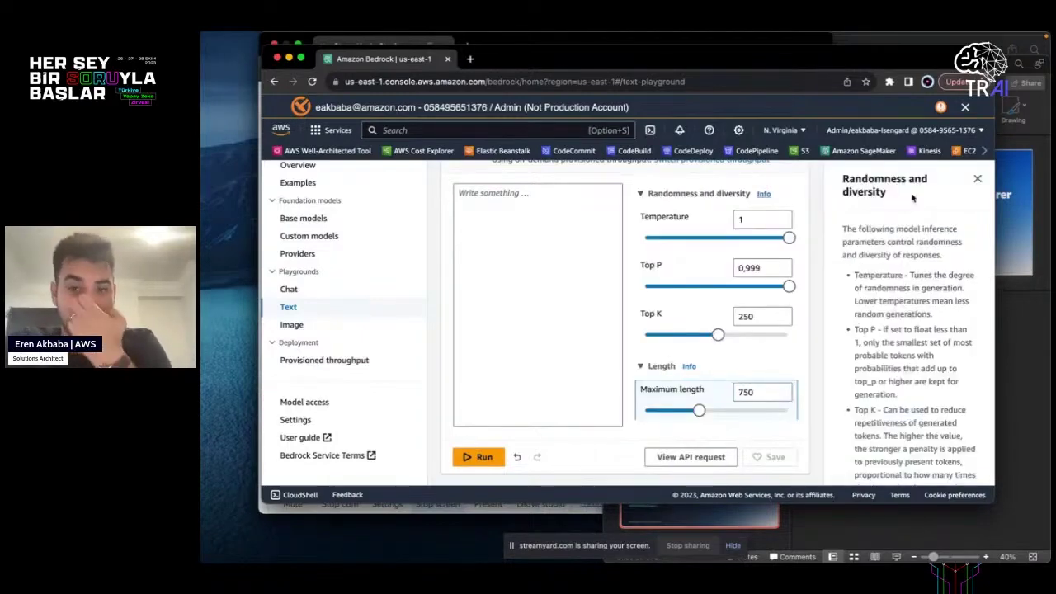
click(978, 179)
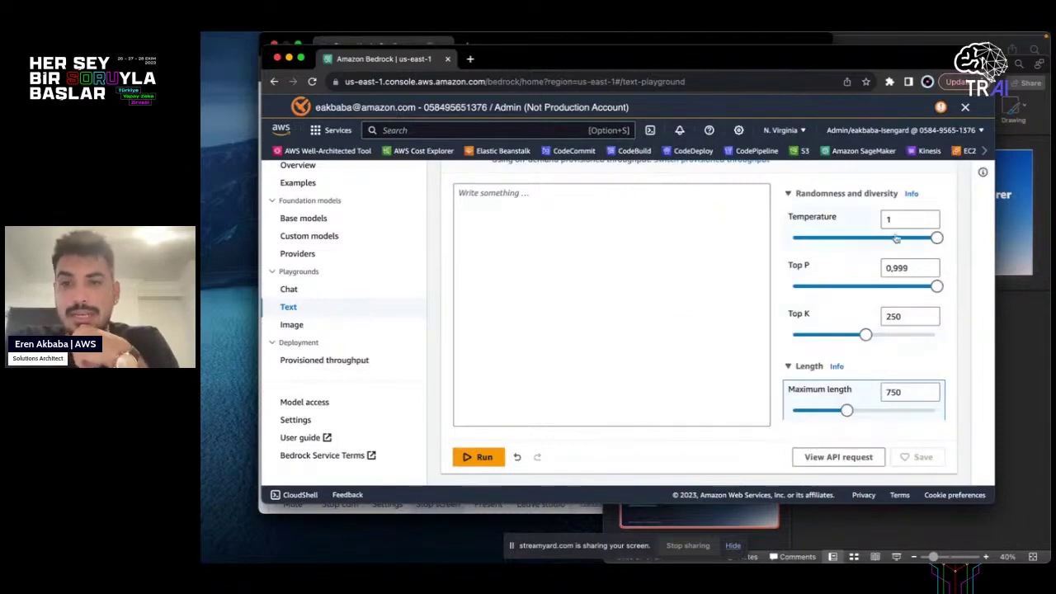
Step: Enter and run the prompt "sen bir telekom şirketinin call center asistanısın, bir müşterin internete bağlanamıyor, ona cevap verir misin?"
click(602, 265)
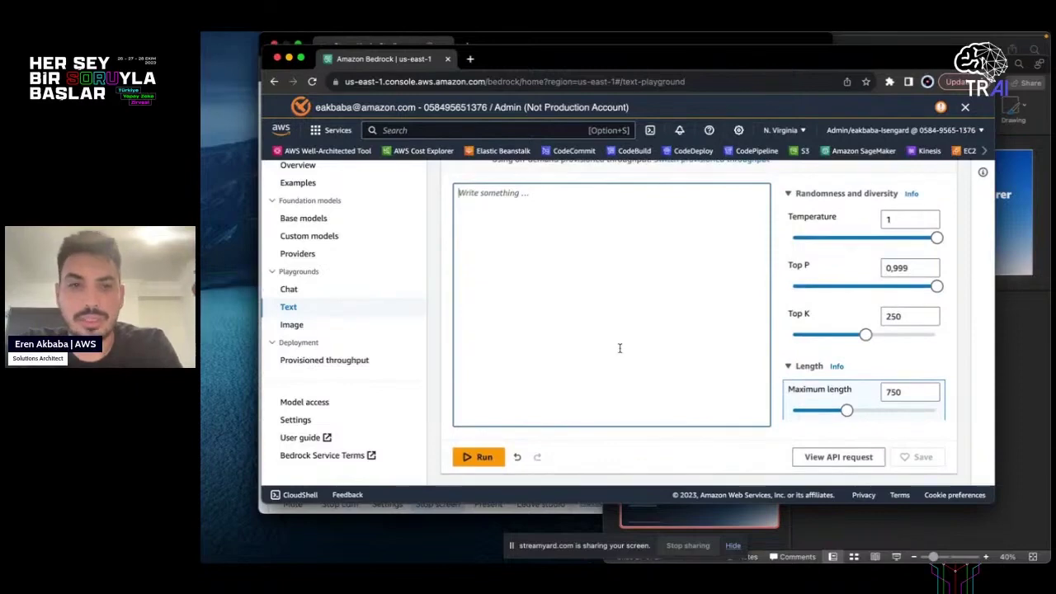
scroll(556, 222, up, 1)
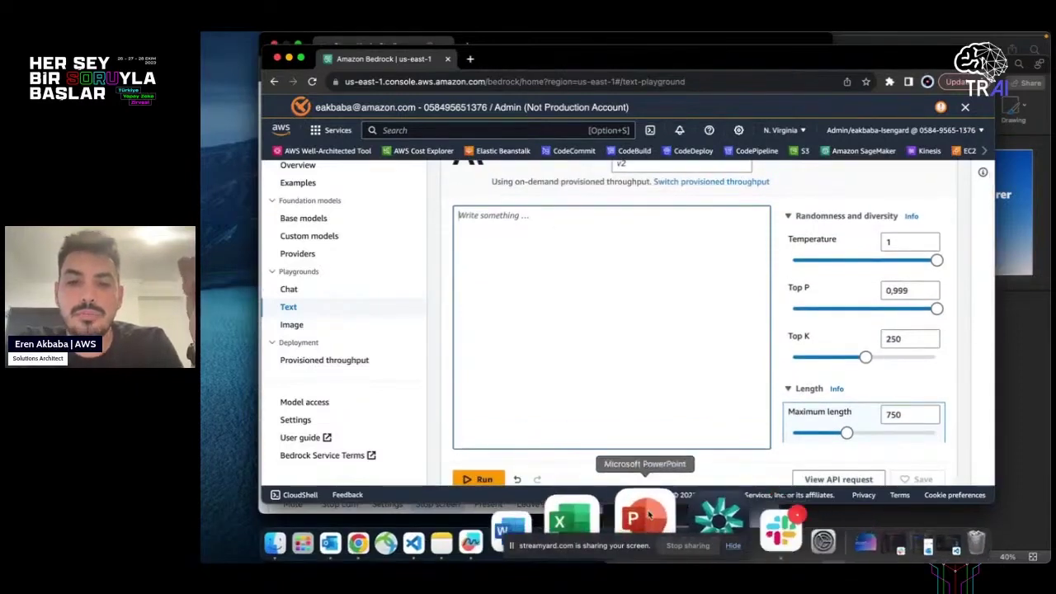
click(591, 351)
text(sen b)
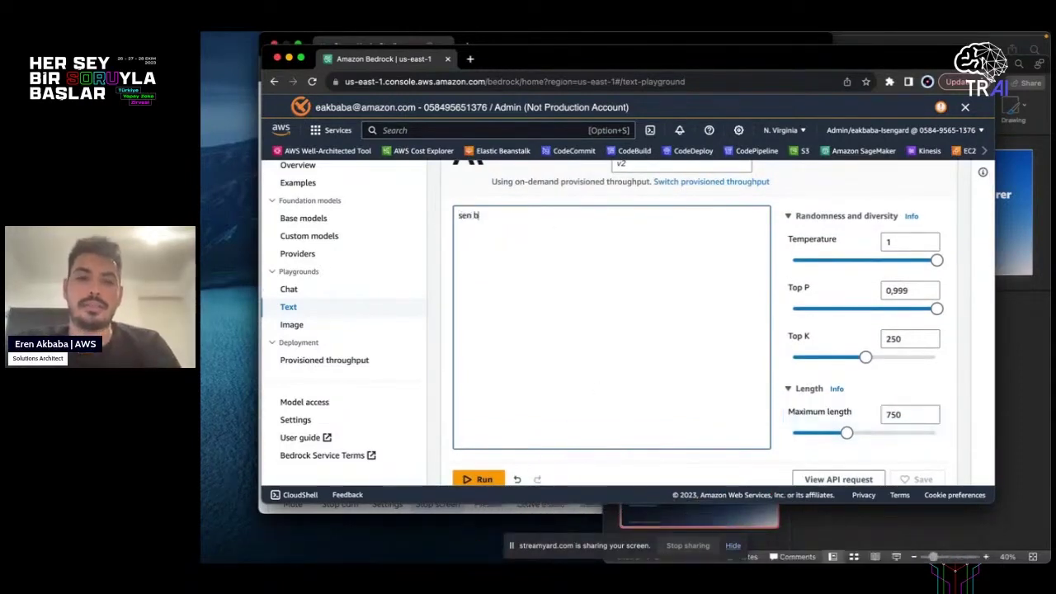
text(ir telekom şirketinin)
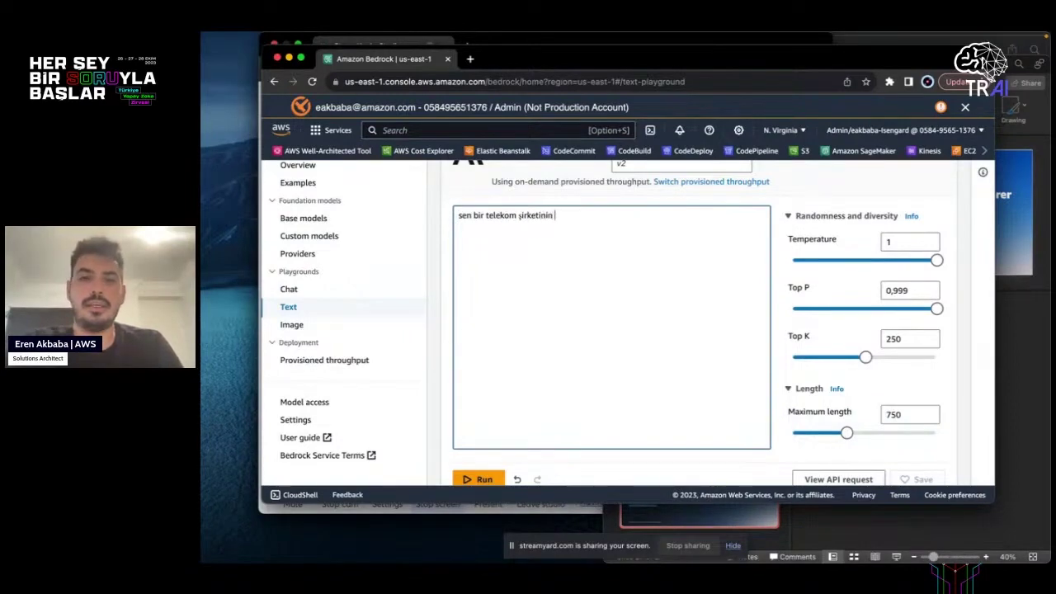
text( call)
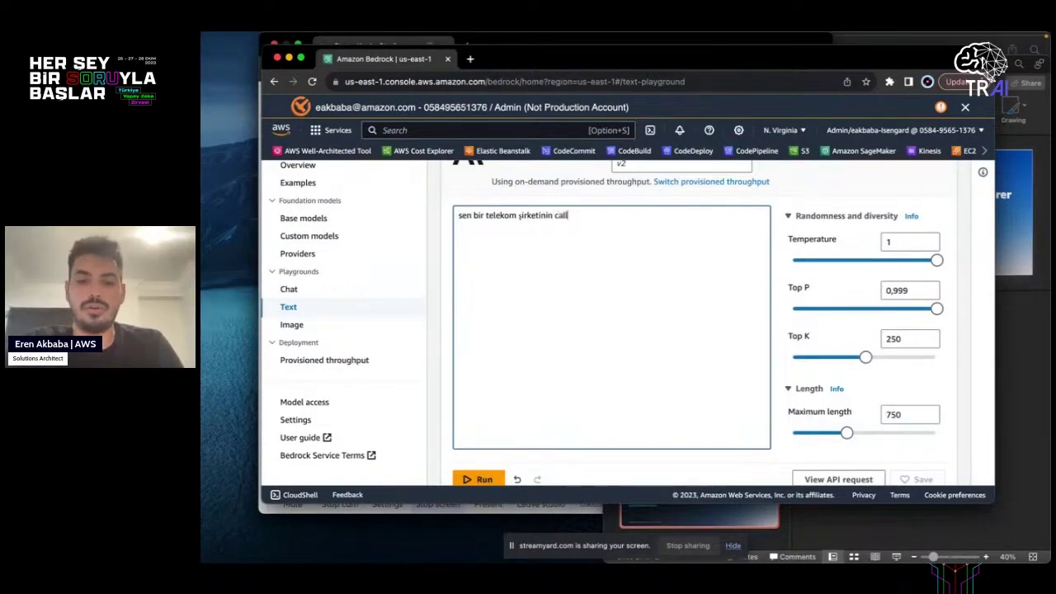
text( center asistanısın, bir müşterin intert)
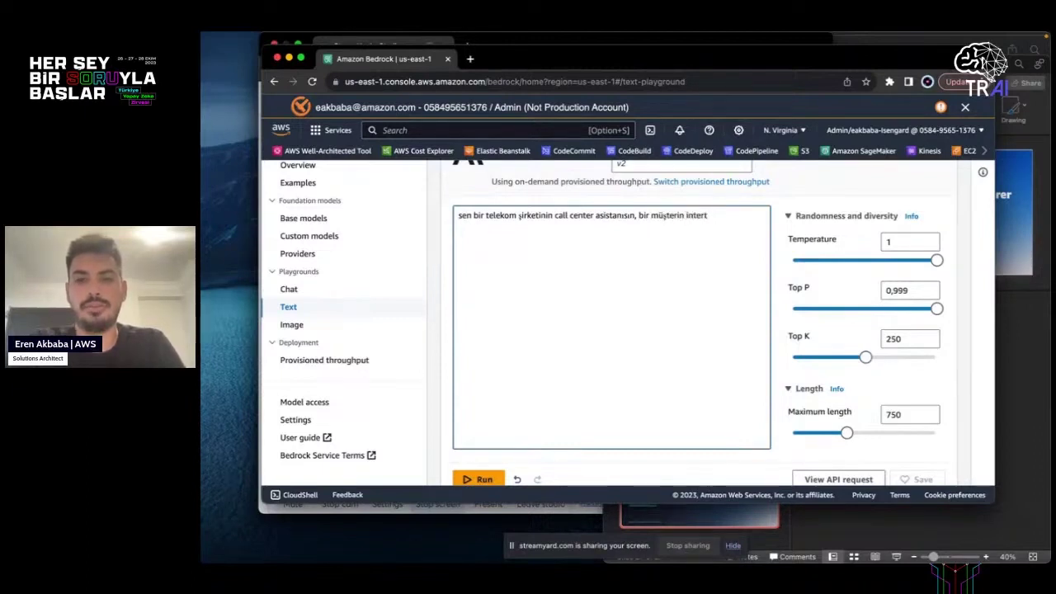
text(bağ)
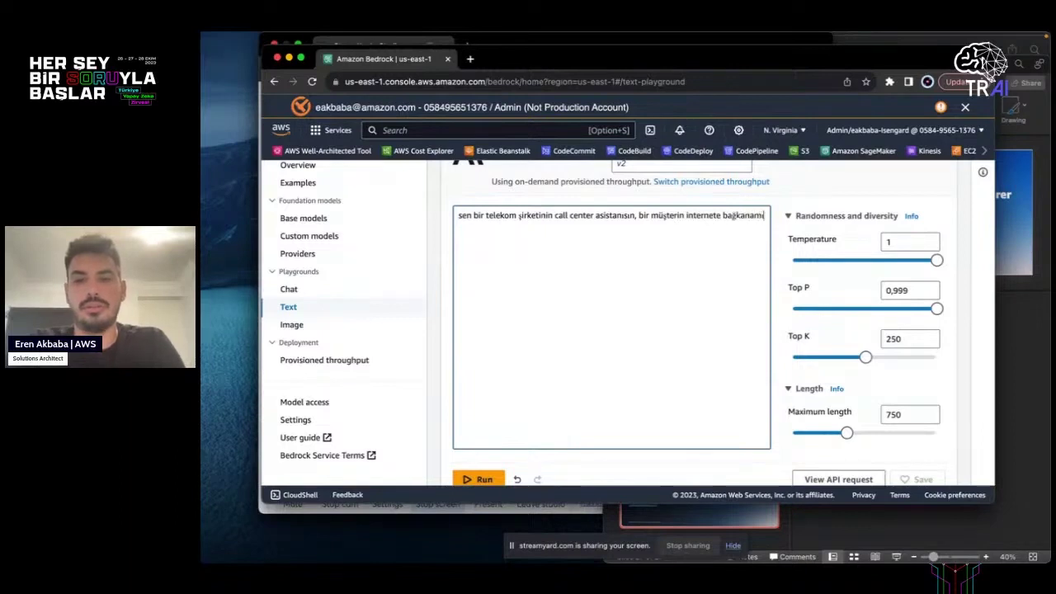
text(lanam)
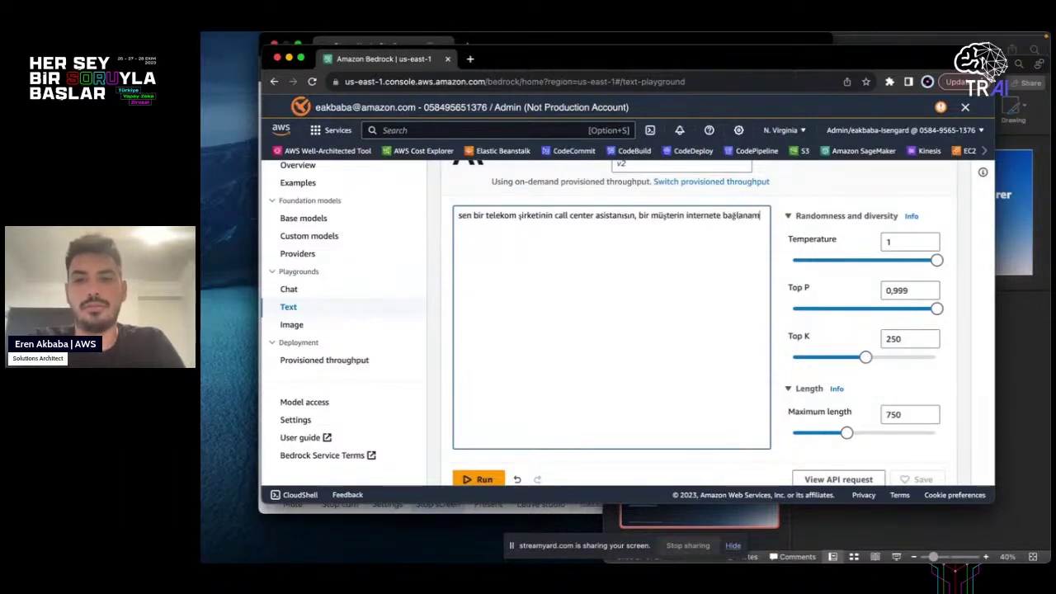
text(ıyor, ona ceva)
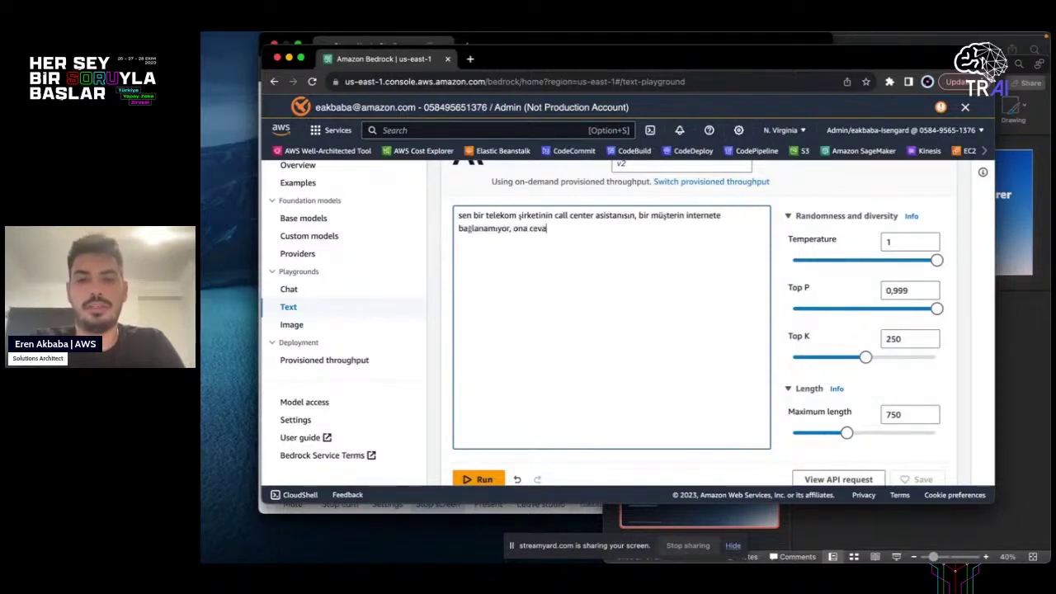
text(p ver)
scroll(593, 278, down, 1)
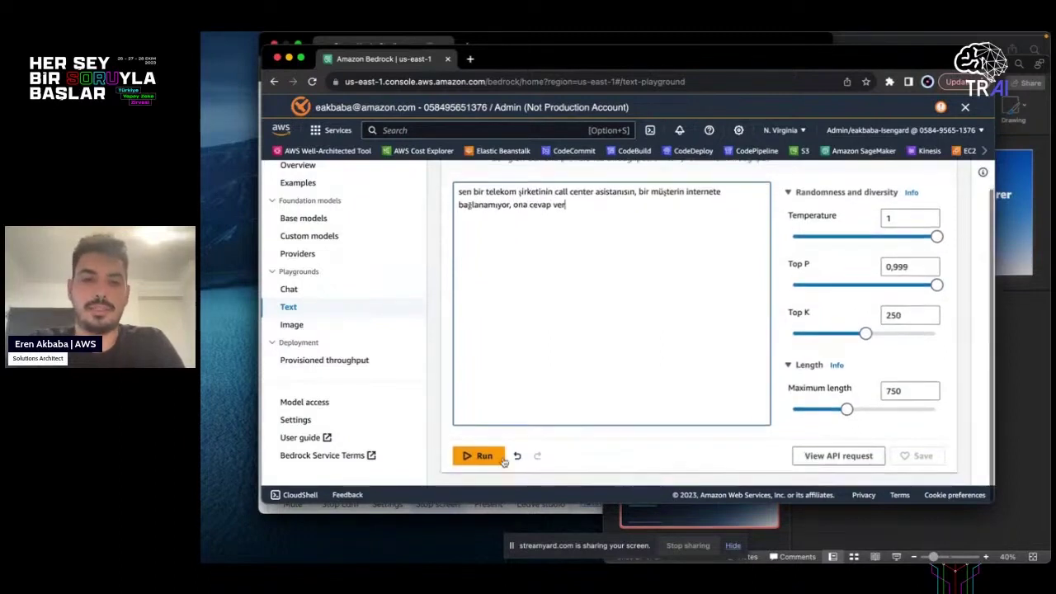
text(ir misin?)
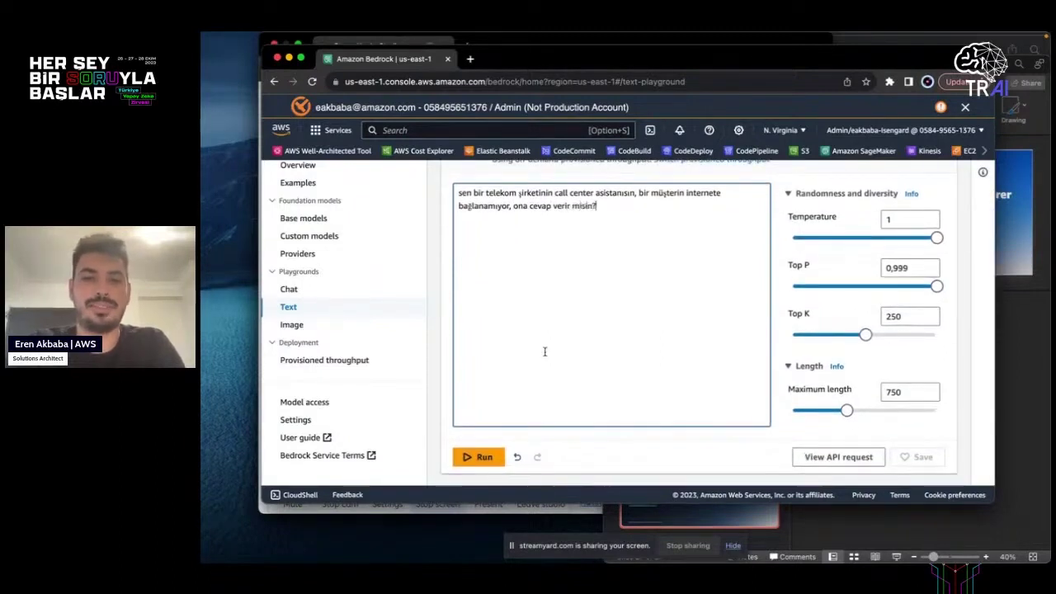
key(super+Return)
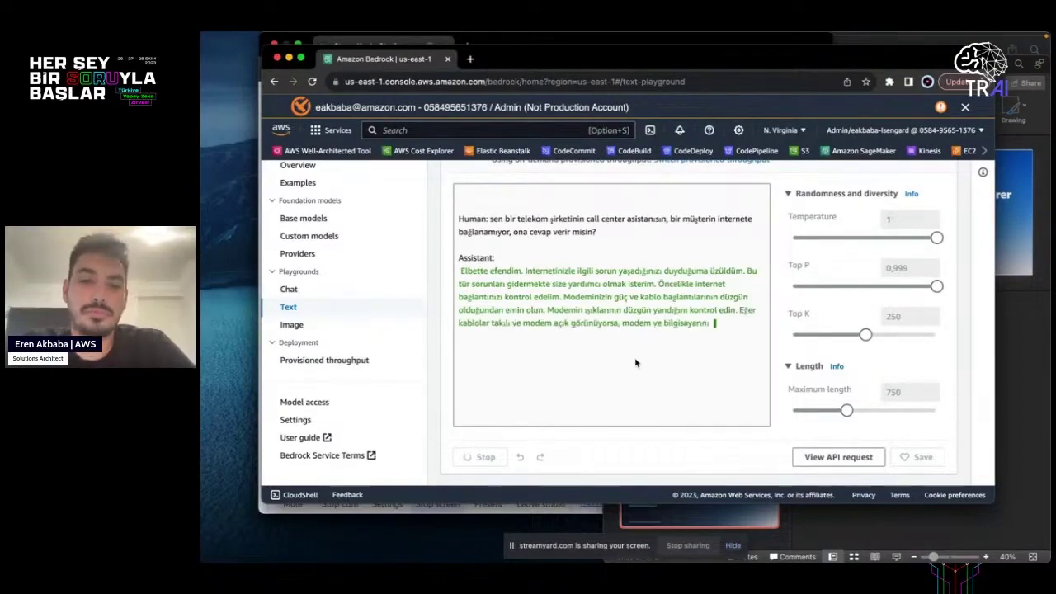
Step: Read through the generated assistant reply, highlighting its passage on checking the modem and cable connections
drag(533, 297, 678, 347)
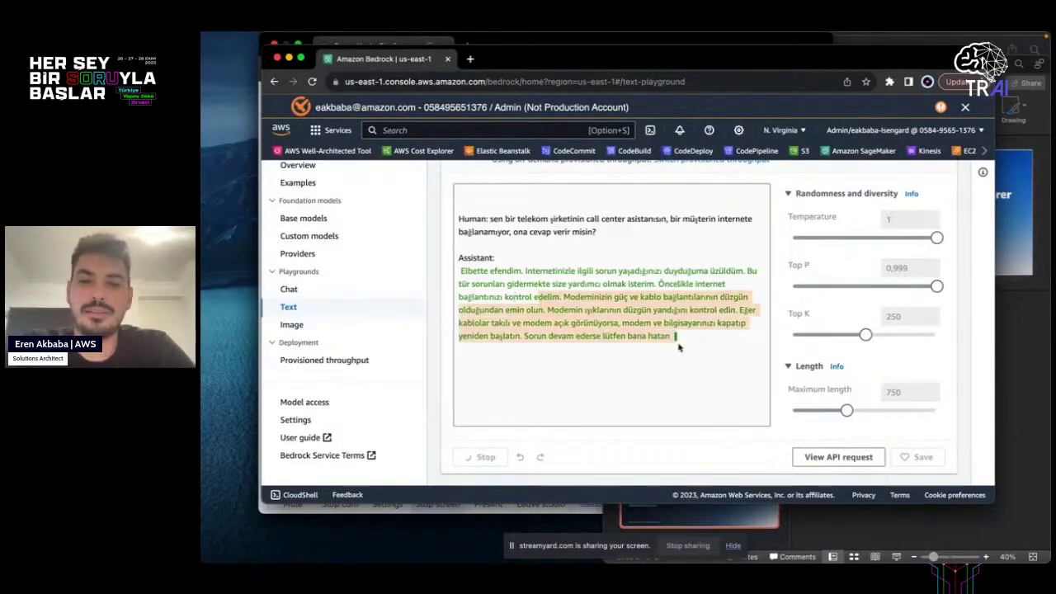
click(699, 312)
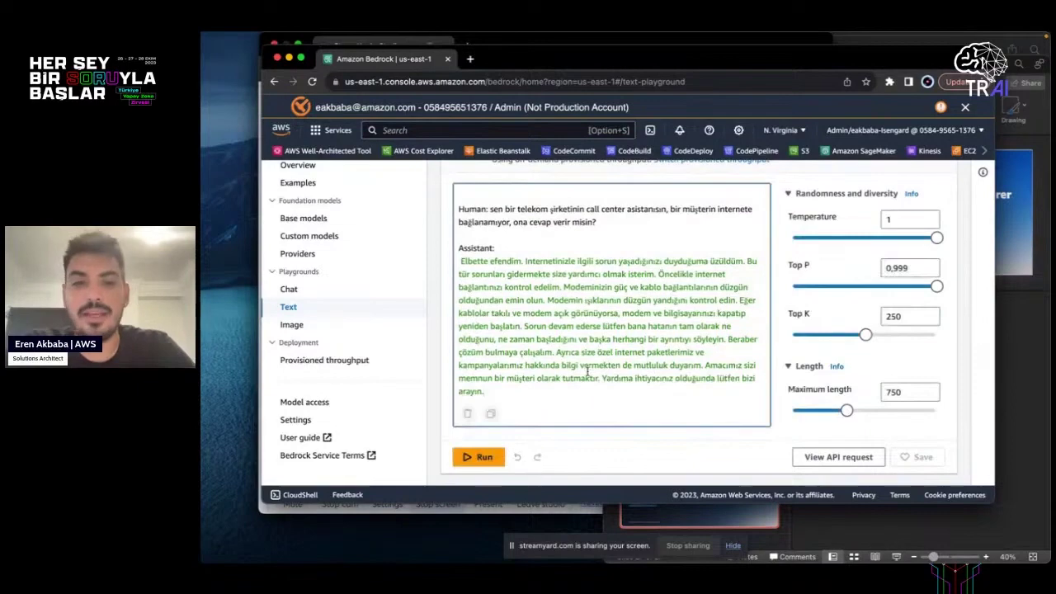
scroll(541, 318, up, 1)
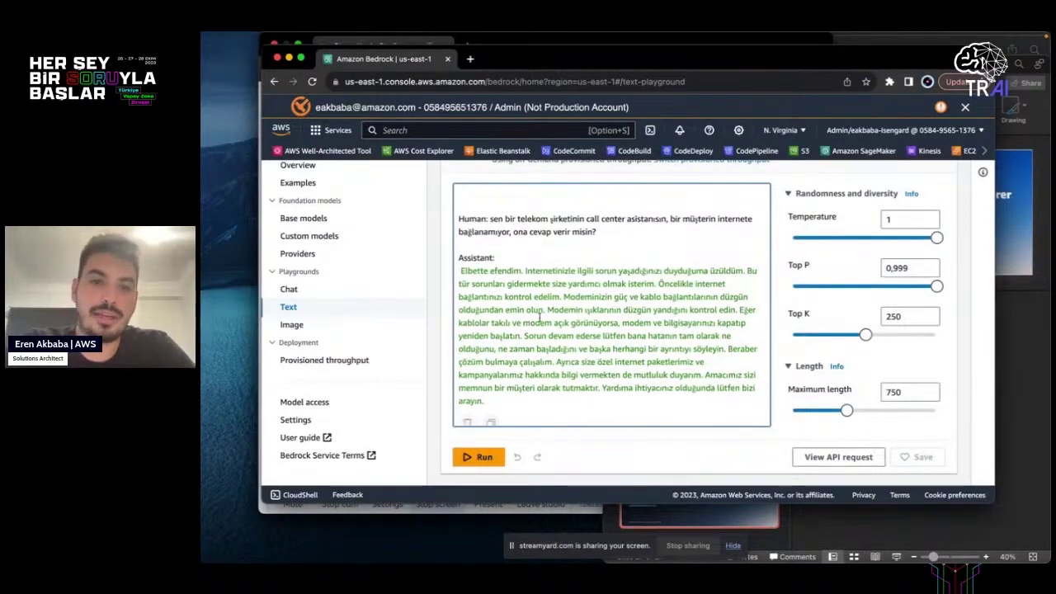
Step: Clear the call center prompt and its generated reply from the Text playground
scroll(540, 318, up, 3)
scroll(520, 363, down, 4)
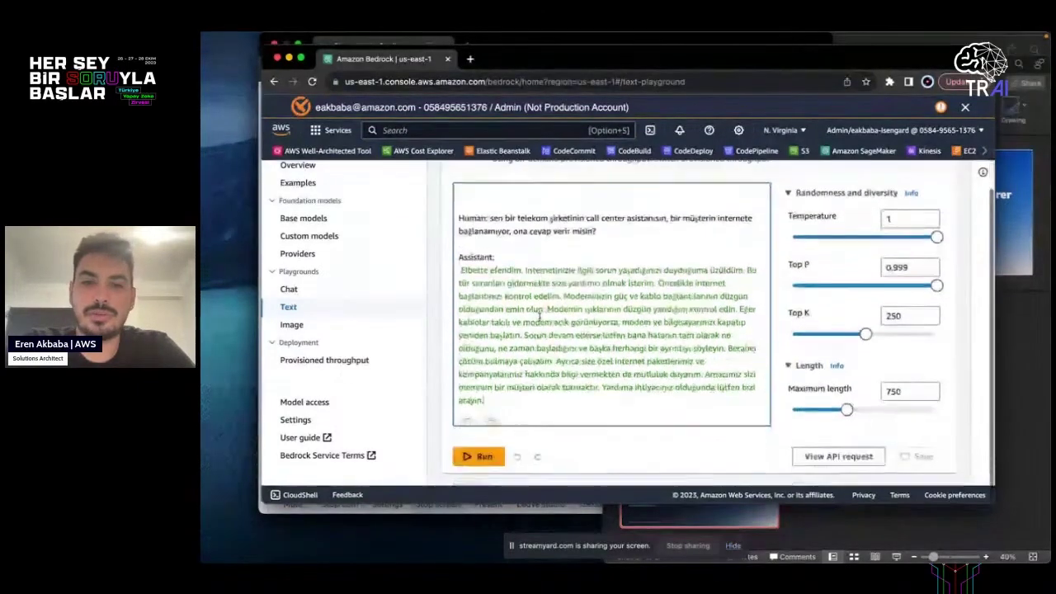
scroll(500, 403, up, 1)
drag(501, 402, 416, 182)
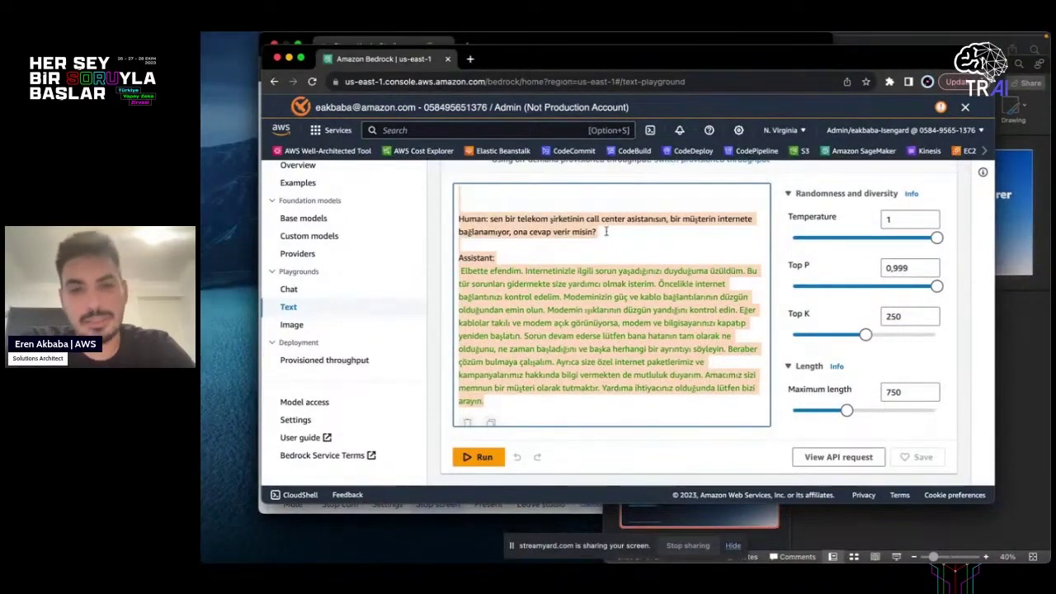
key(BackSpace)
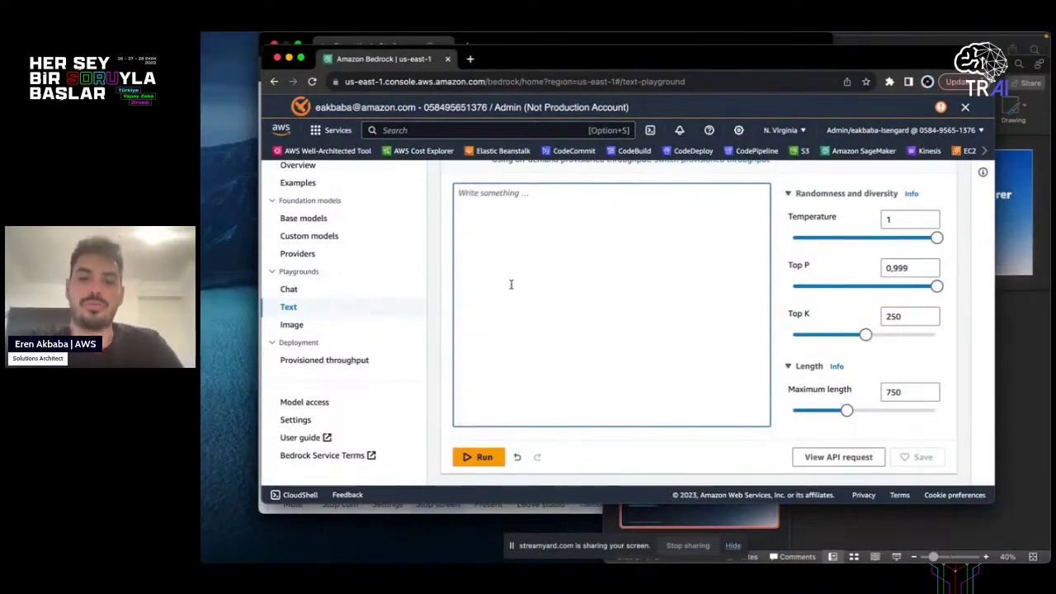
Step: Copy the prompt "Sınıf bilgisayar mühendisliği öğrencisi gibi cevap ver, binary search nedir?", numbered 4 in Notes, into the Text playground and run it
click(536, 521)
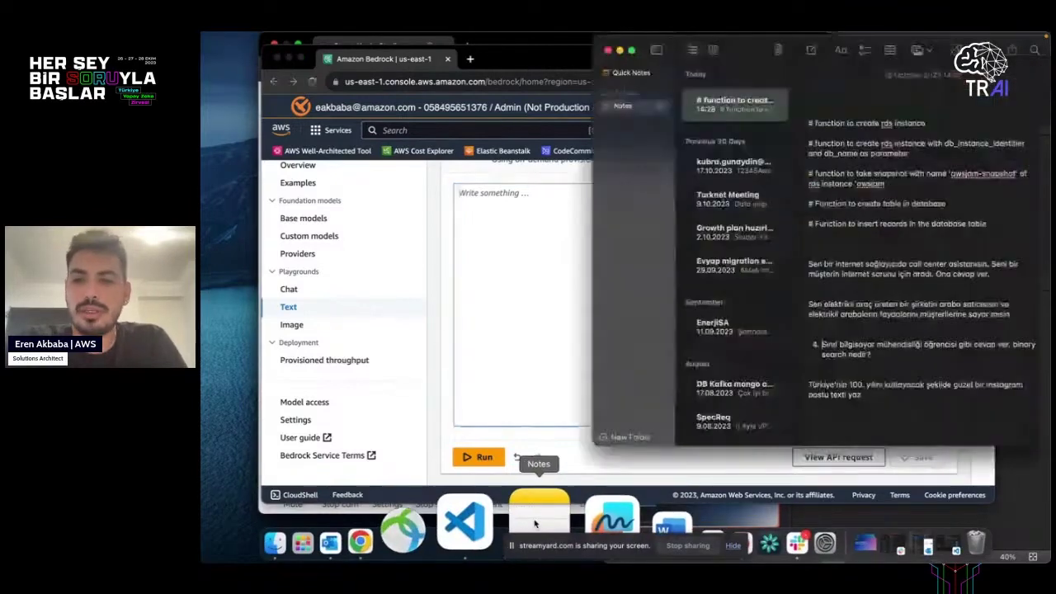
drag(880, 353, 814, 341)
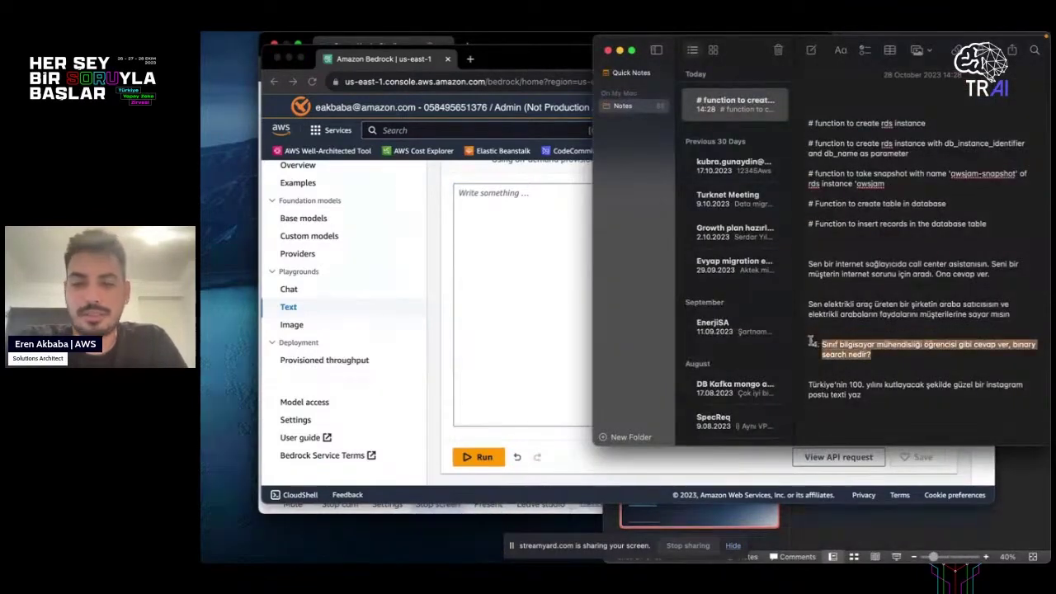
key(super+c)
click(537, 185)
key(super+v)
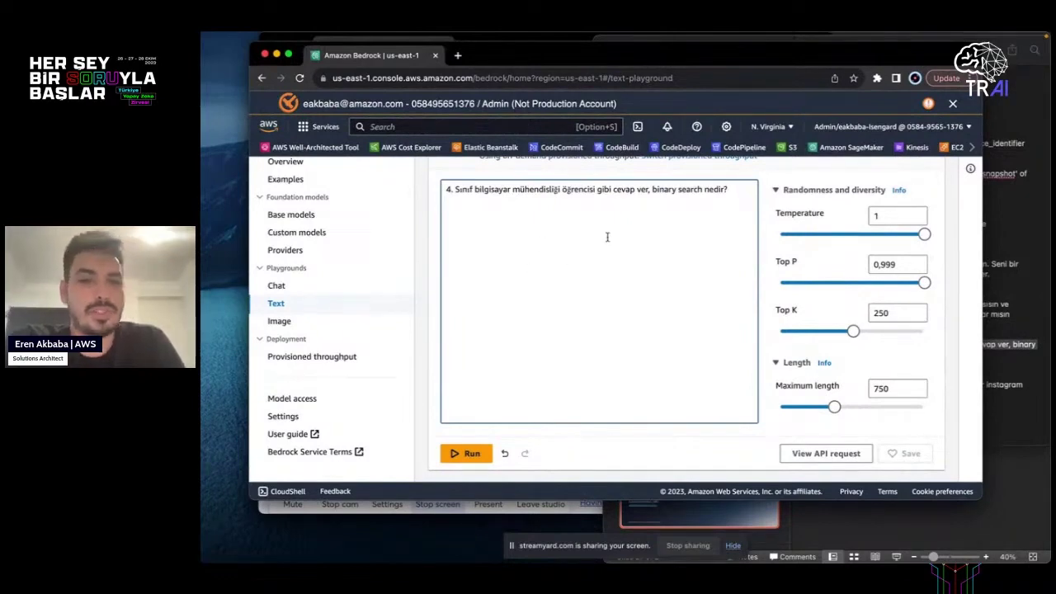
click(468, 453)
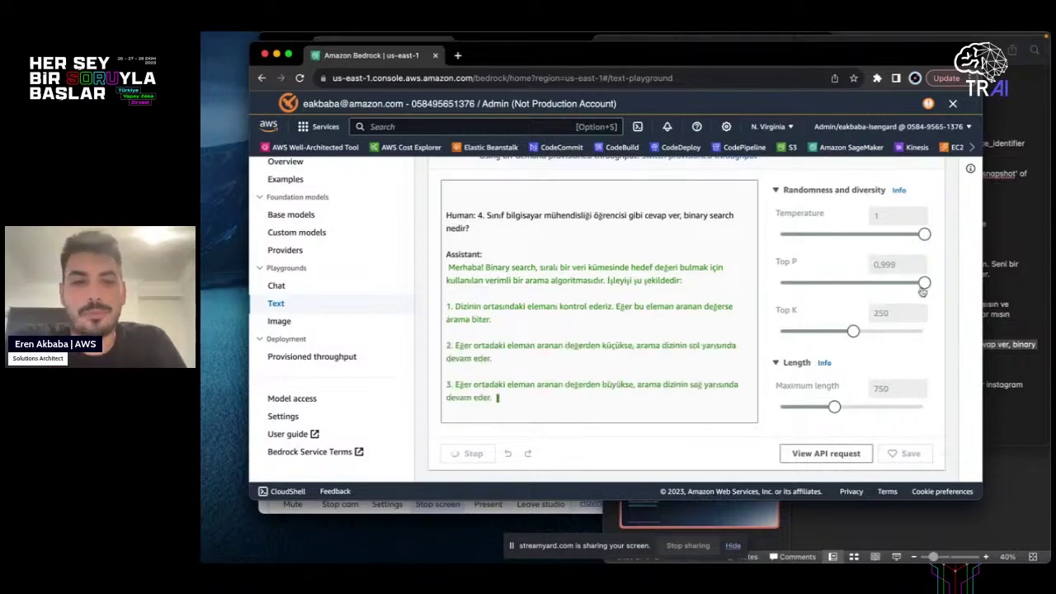
Step: Look over the generated binary search answer, and view its API request before closing it again
scroll(538, 326, up, 1)
scroll(538, 326, up, 2)
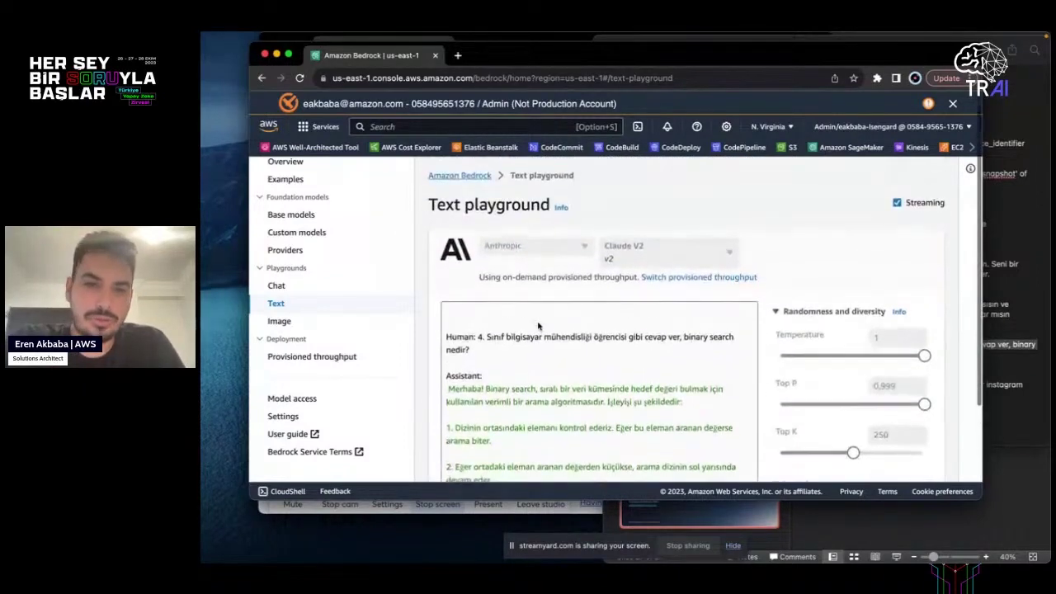
scroll(561, 330, down, 3)
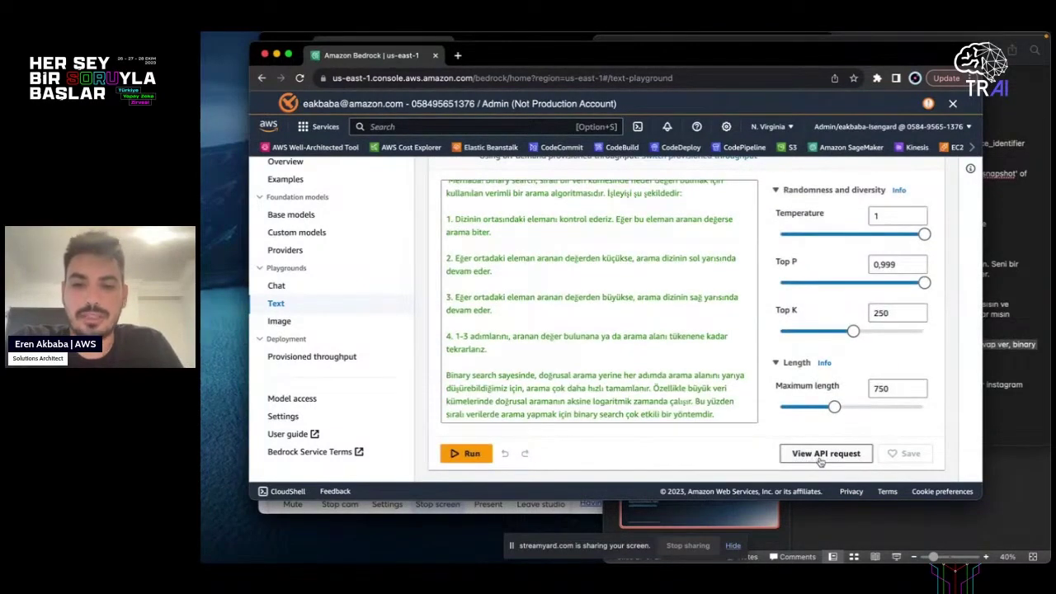
click(818, 455)
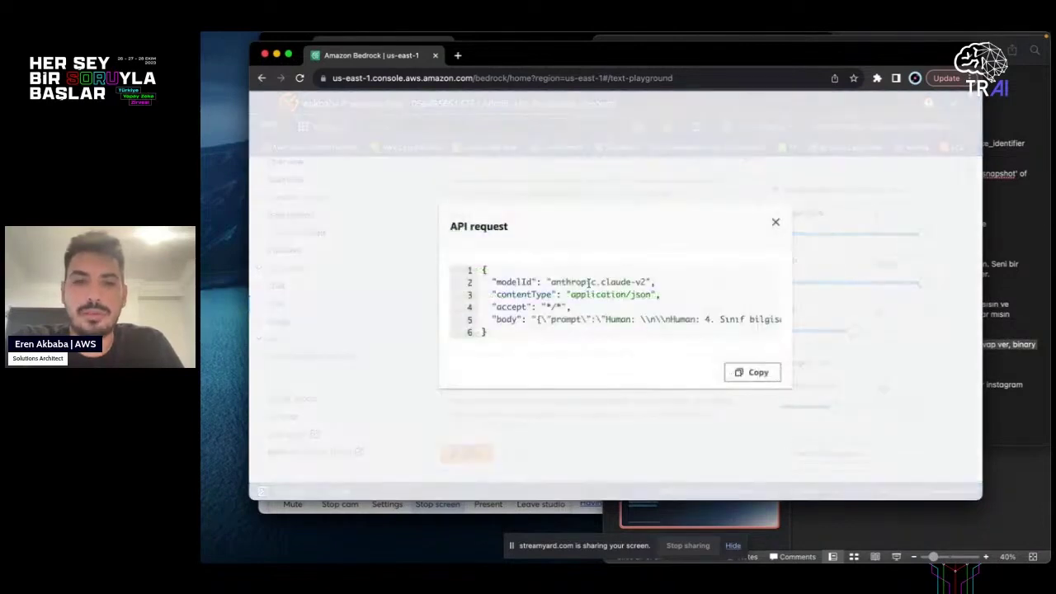
click(773, 221)
Step: Replace the playground text with the Notes prompt "Türkiye'nin 100. yılını kutlayacak şekilde güzel bir instagram postu texti yaz" and run it
key(super+Tab)
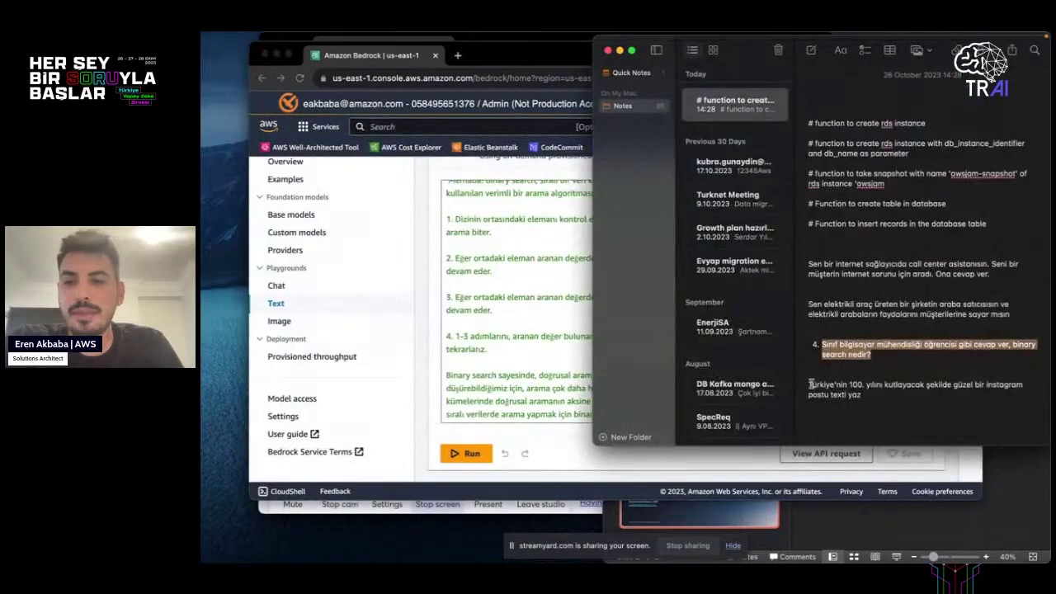
drag(809, 384, 869, 396)
key(super+Tab)
key(super+a)
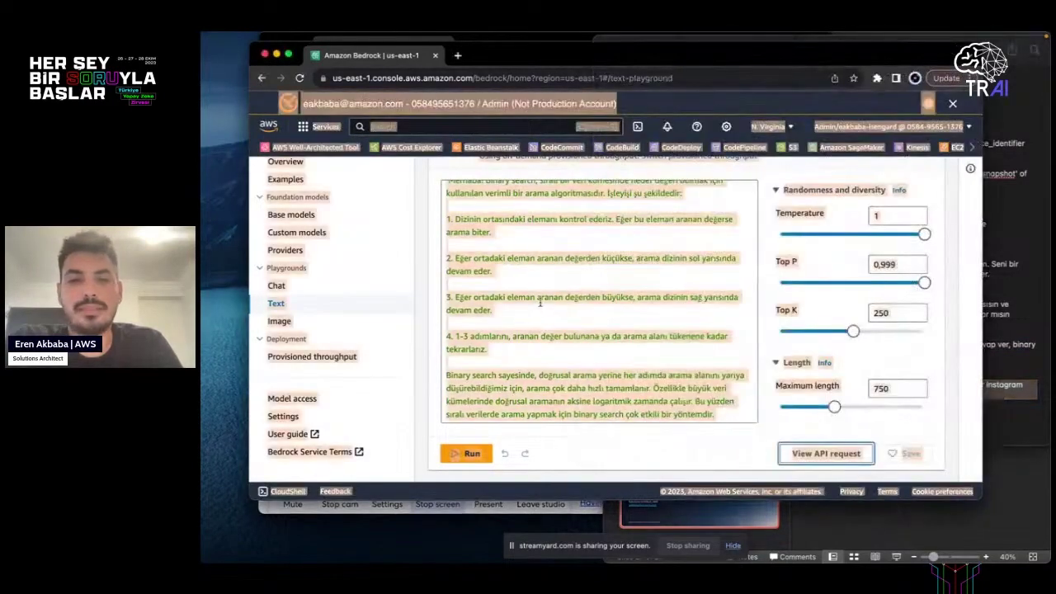
key(BackSpace)
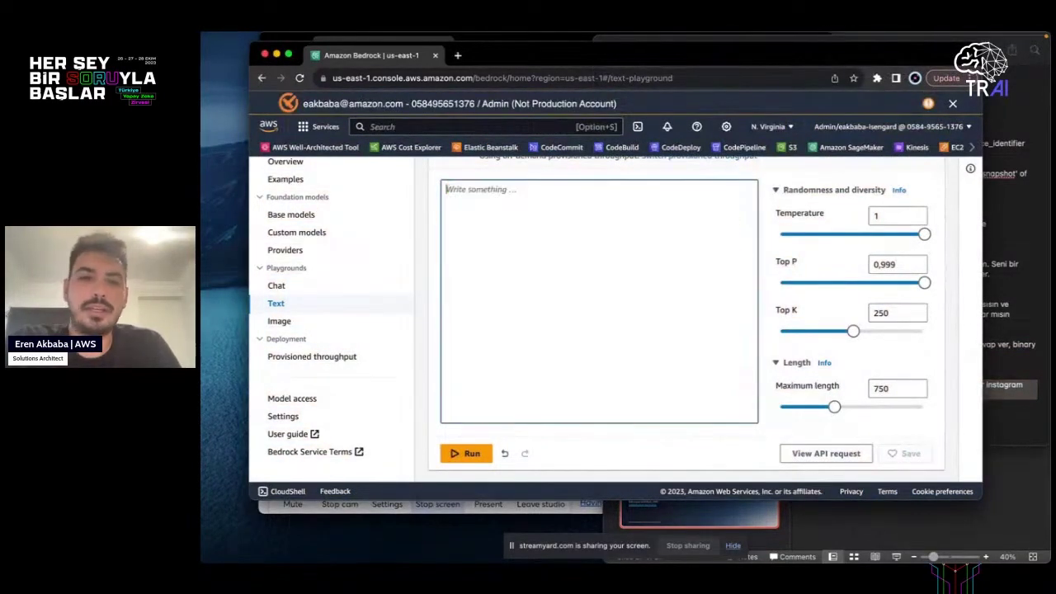
key(super+v)
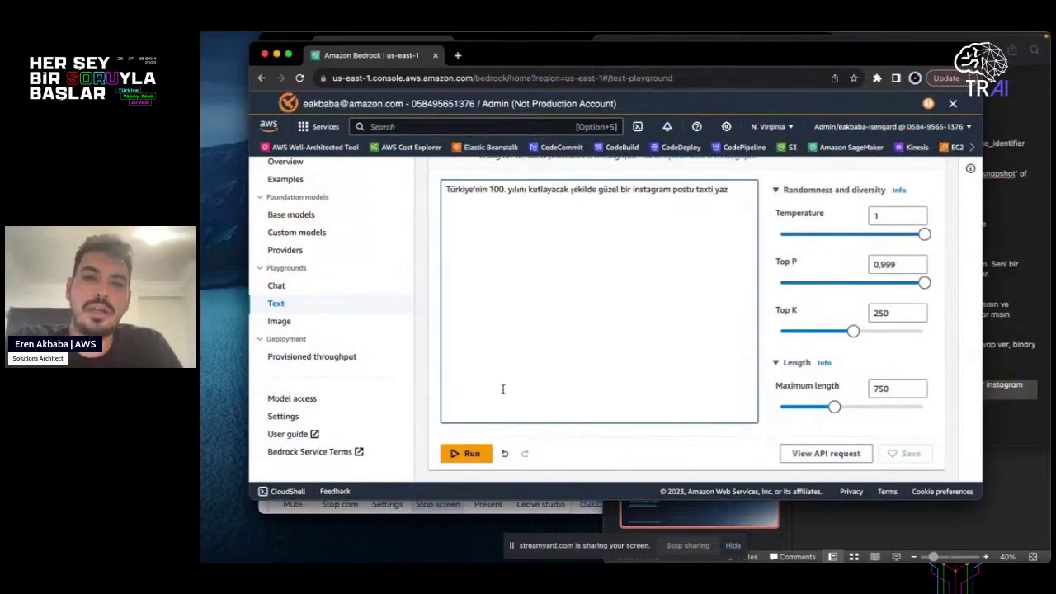
click(460, 452)
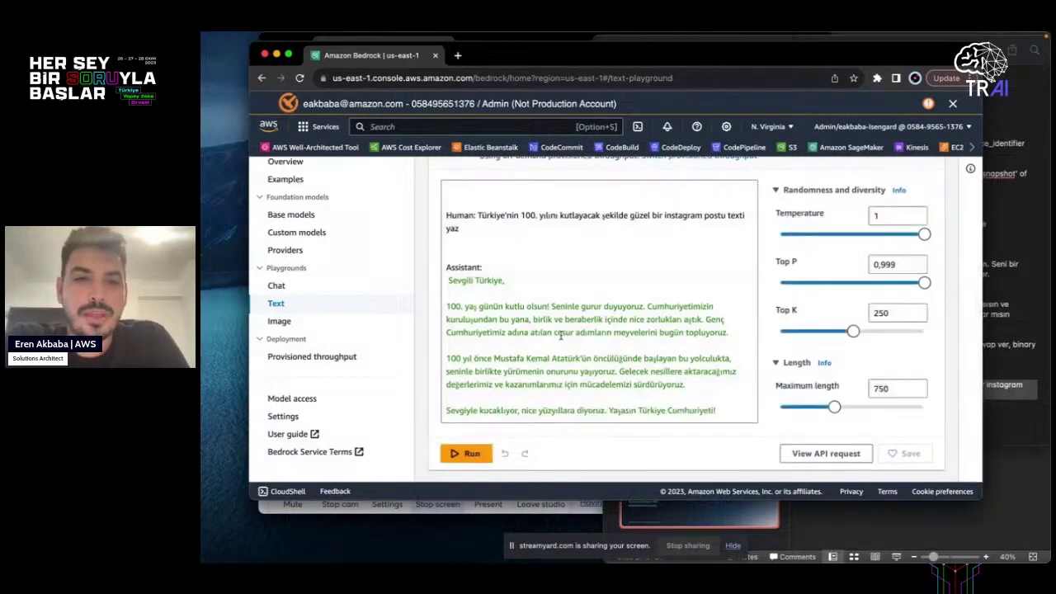
Step: Read through the generated Instagram post, highlighting the assistant's text
scroll(560, 334, down, 2)
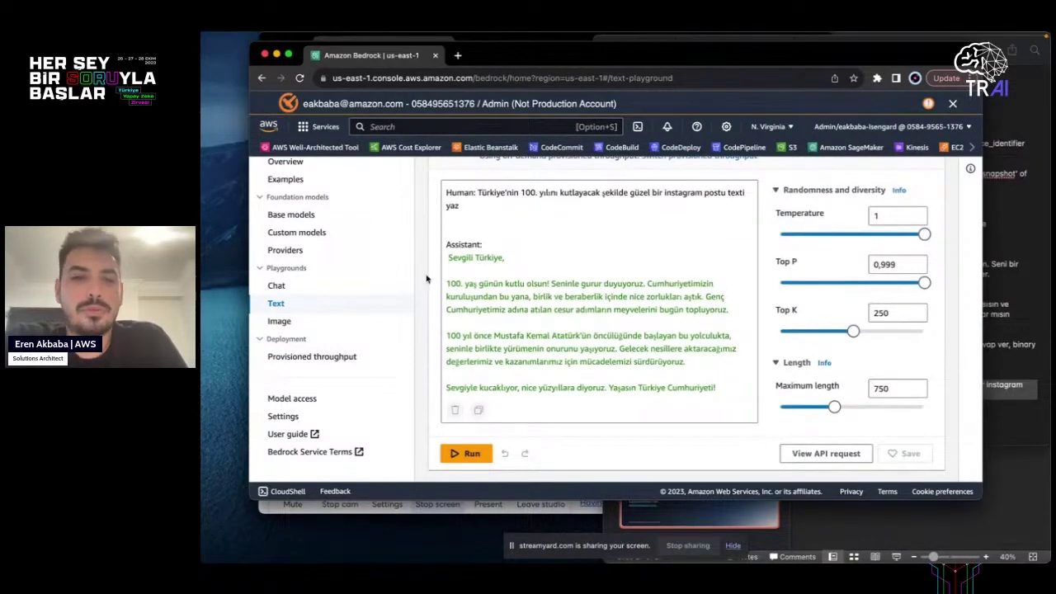
drag(455, 245, 697, 395)
click(702, 405)
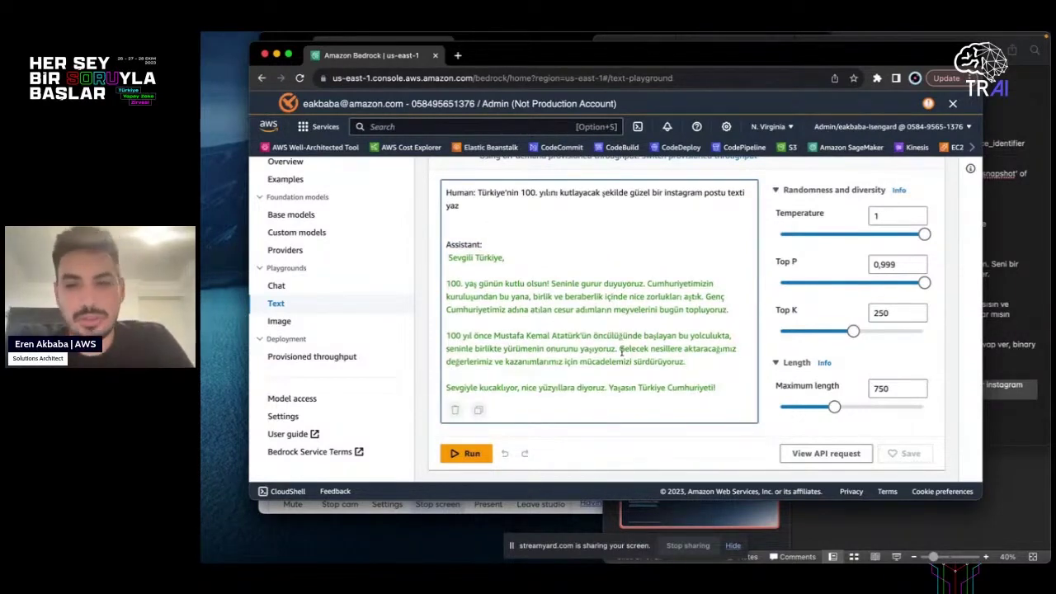
scroll(621, 351, up, 1)
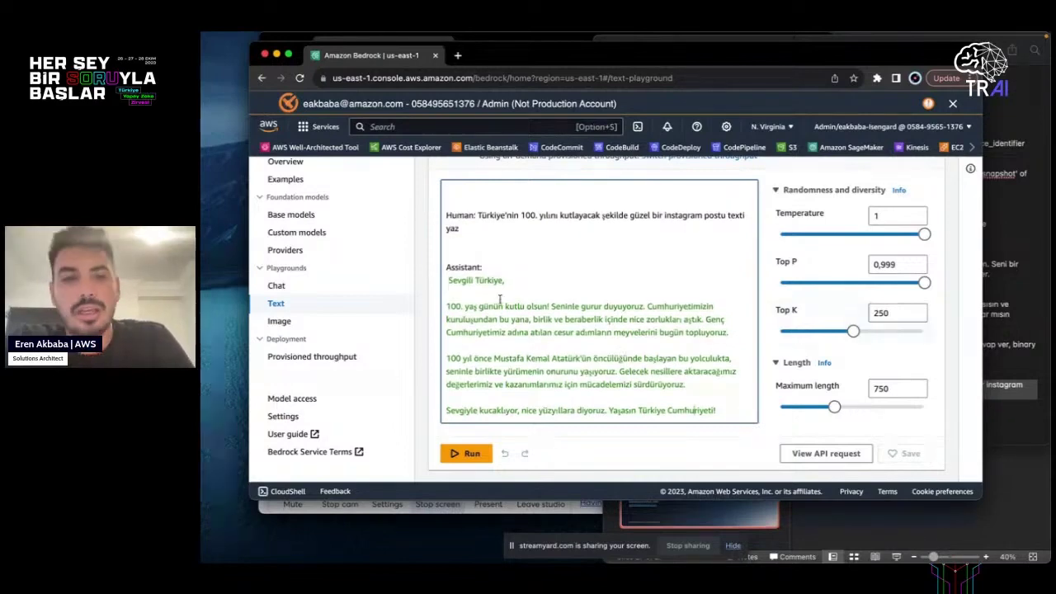
Step: Open the Image playground, discarding the unsaved text playground changes, and look over its Stable Diffusion XL inference configuration
click(272, 323)
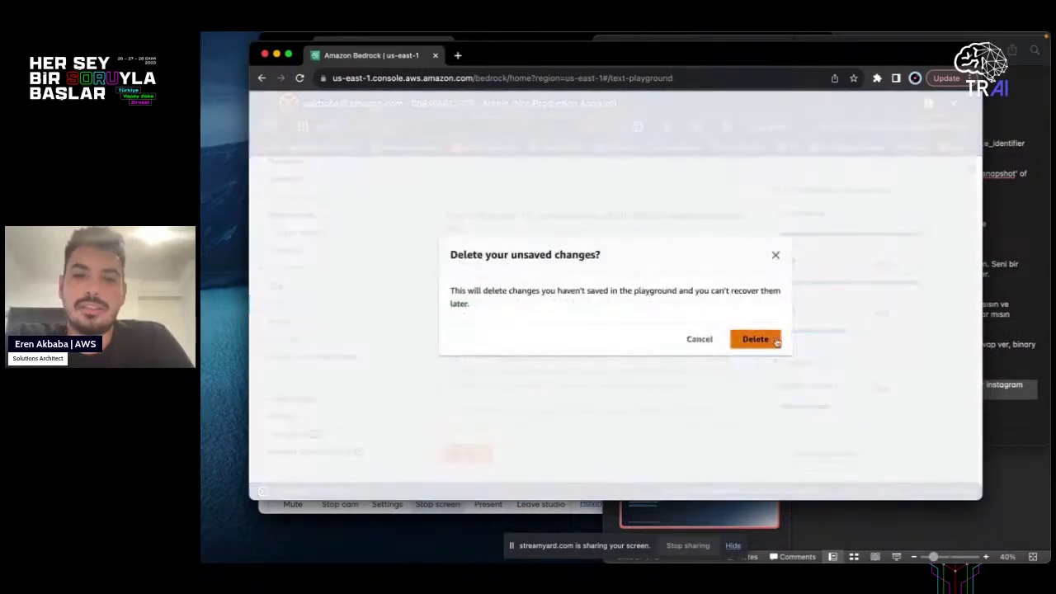
click(765, 338)
scroll(510, 224, down, 2)
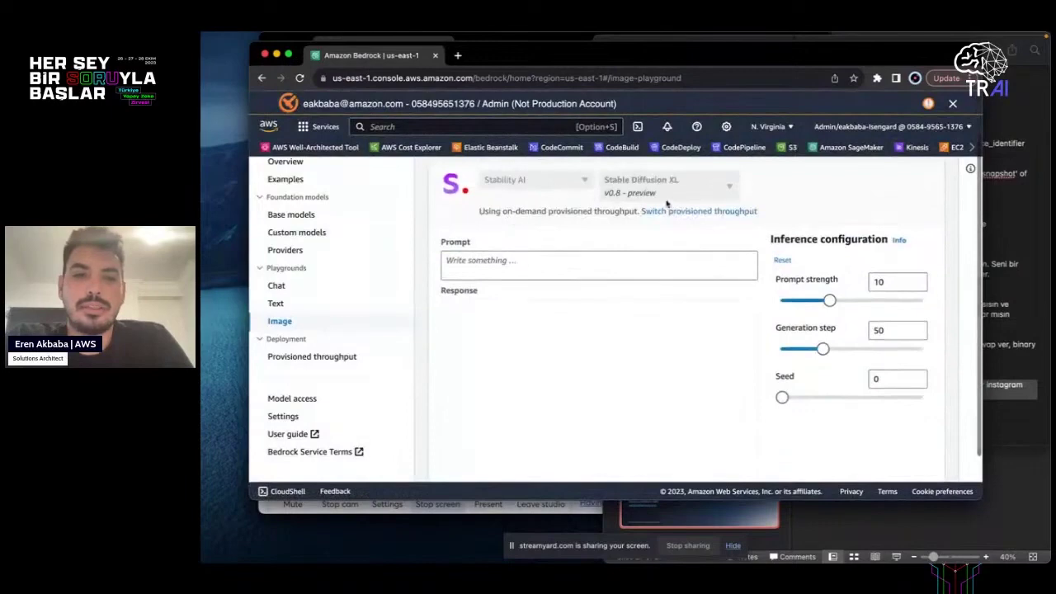
scroll(511, 267, down, 1)
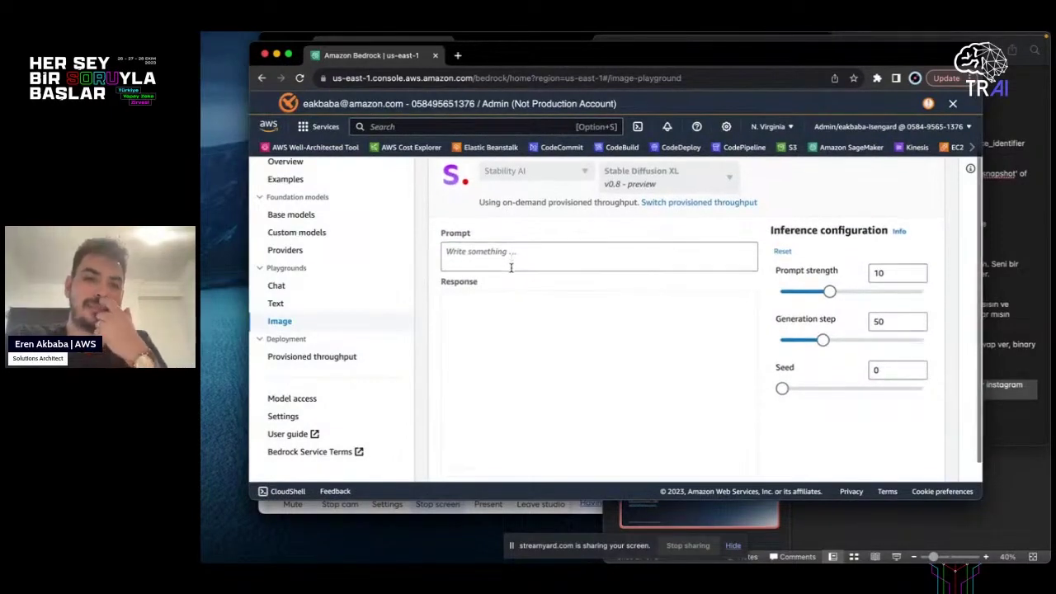
Step: Enter and run the image prompt "deniz kenarı güneşli bir gün arkaplan fotoğrafı oluştur"
click(510, 253)
text(den)
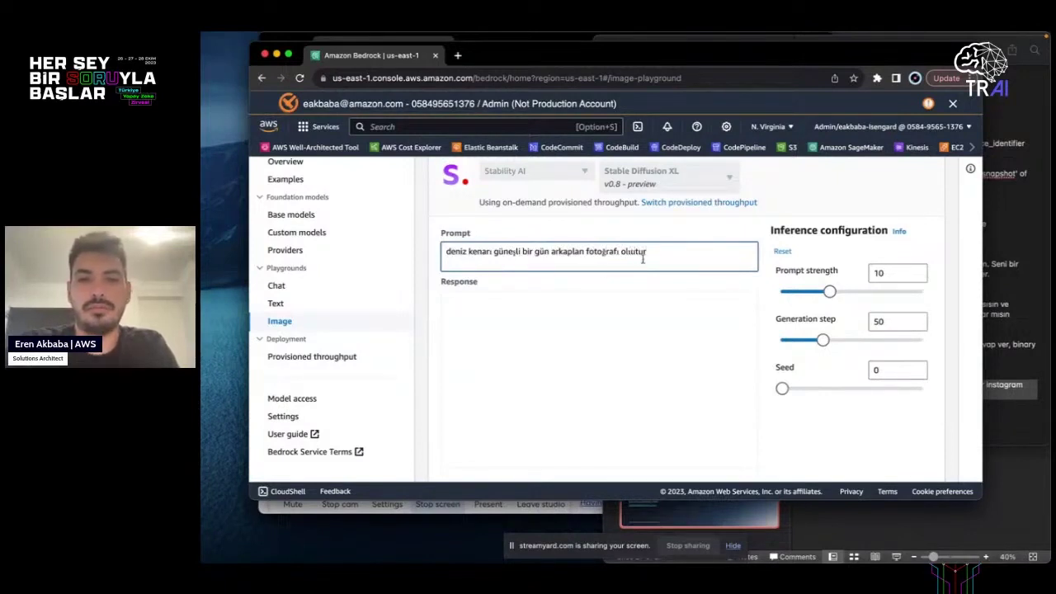
scroll(642, 261, down, 1)
key(Return)
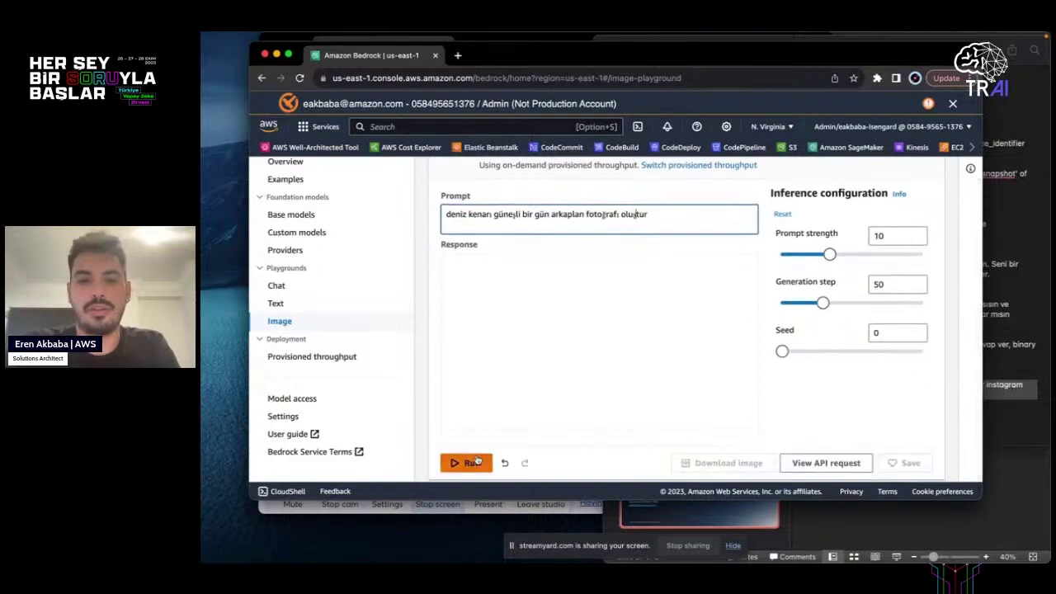
scroll(670, 370, down, 1)
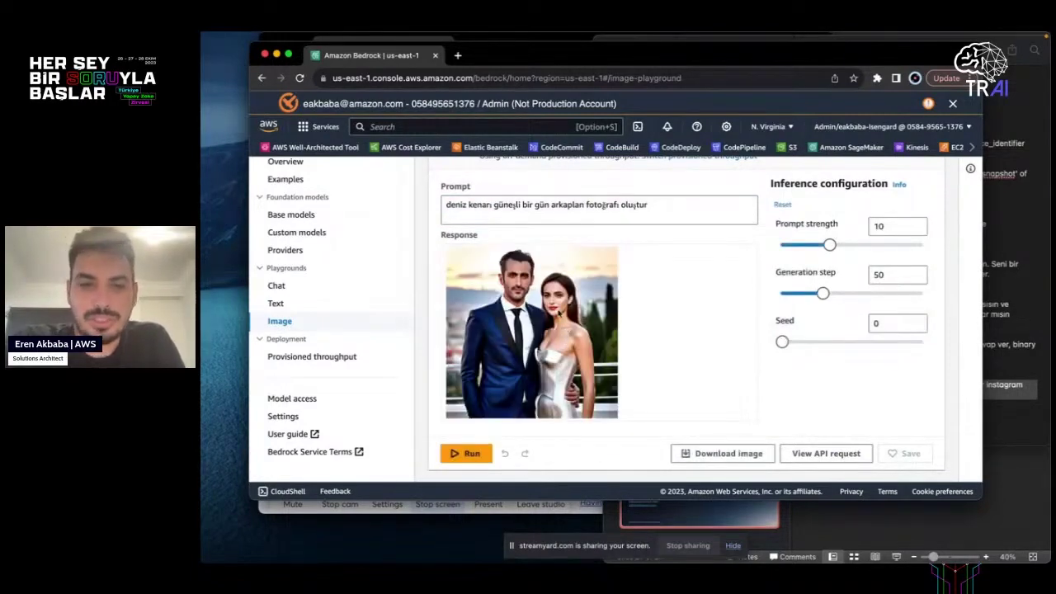
Step: Look over the generated image, and open the Chat playground, discarding the unsaved image playground changes
click(694, 209)
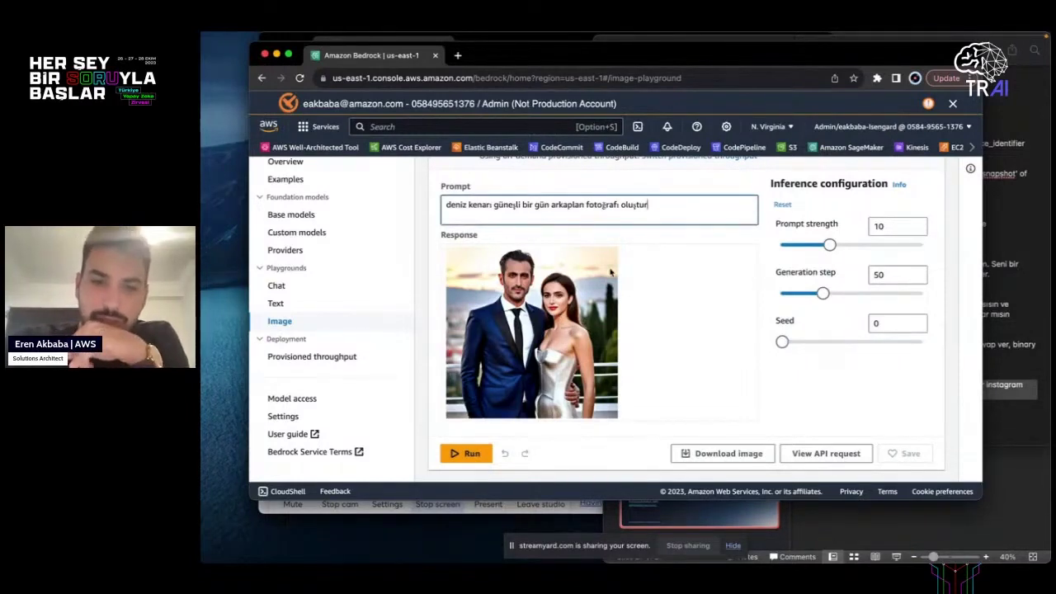
scroll(610, 272, up, 1)
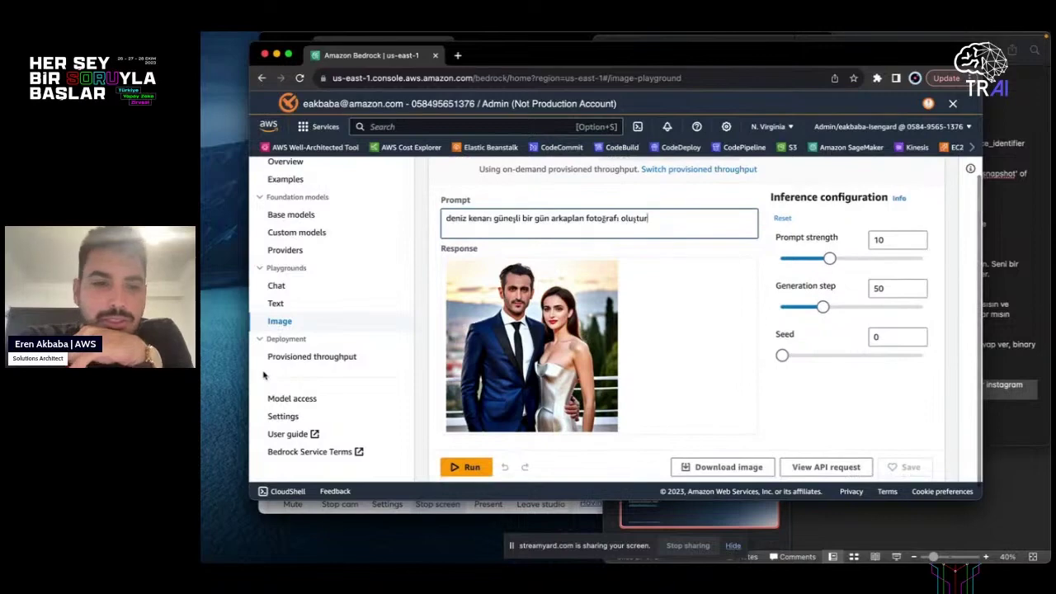
click(277, 285)
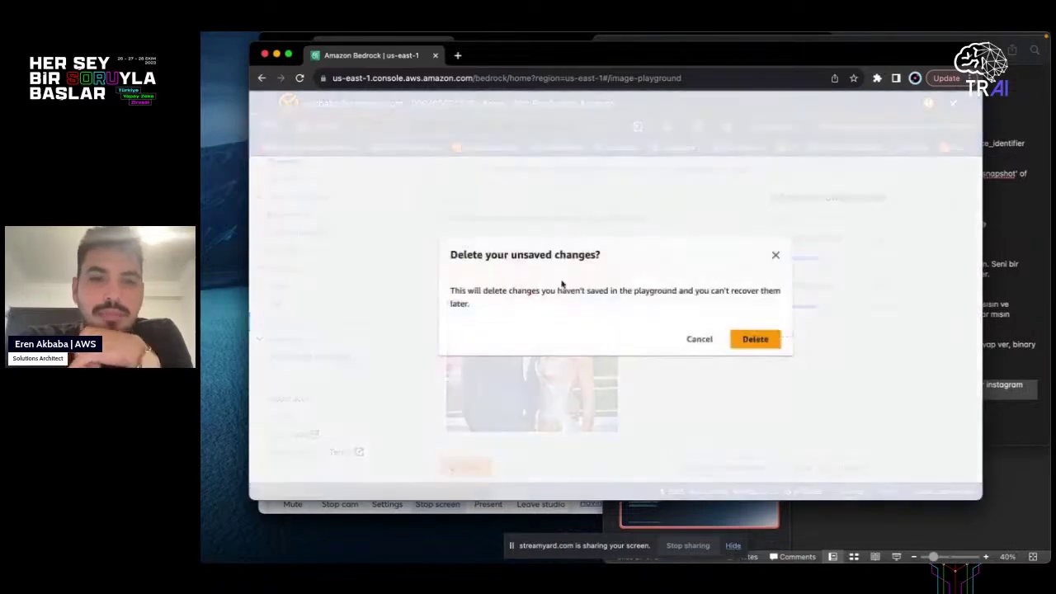
click(764, 339)
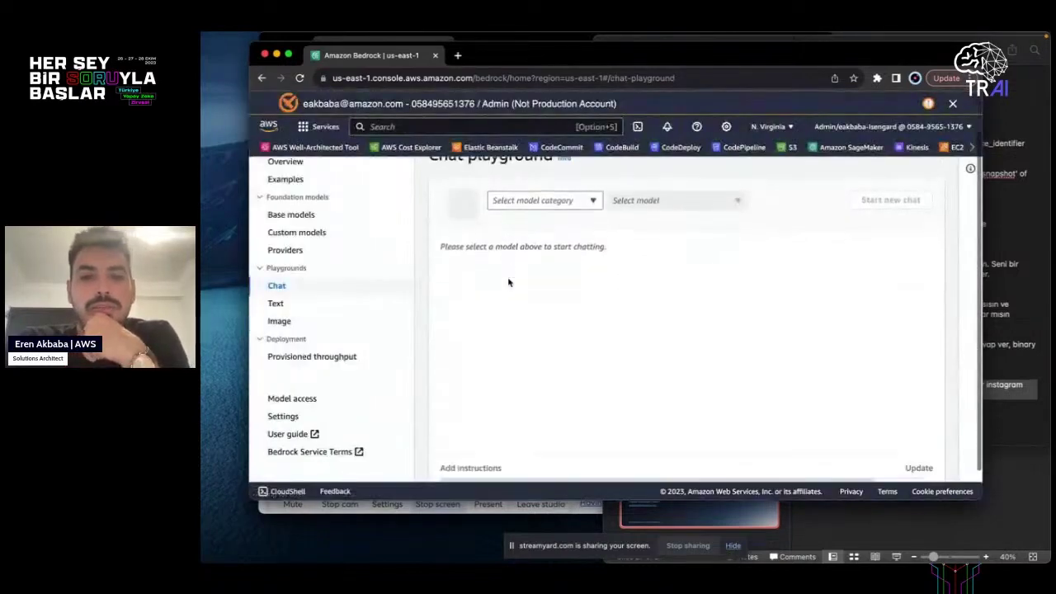
Step: Select Anthropic as the model category and Claude V2 as the model for the chat
click(581, 190)
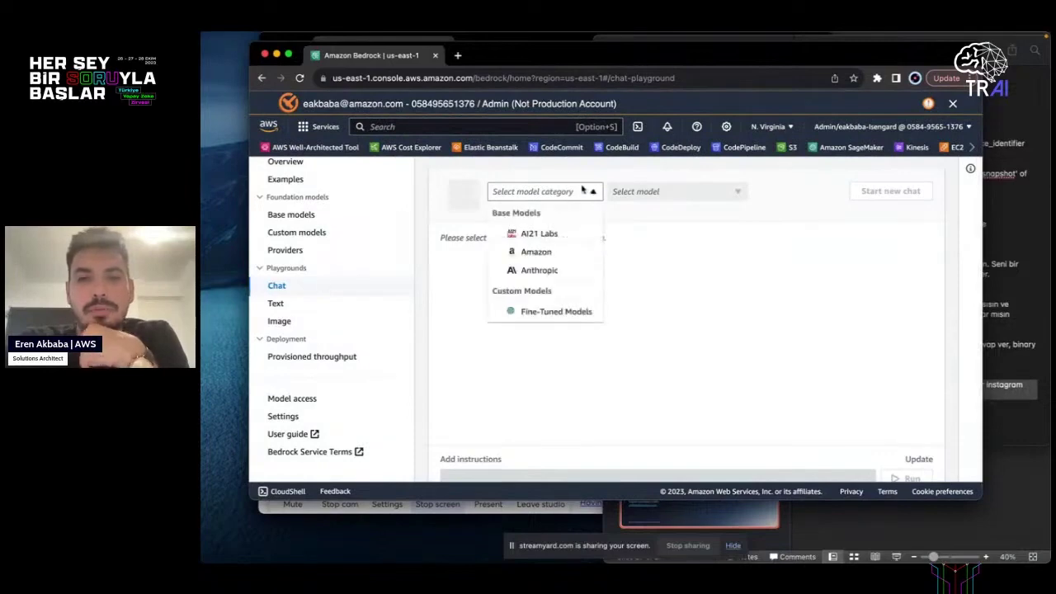
click(549, 271)
click(660, 196)
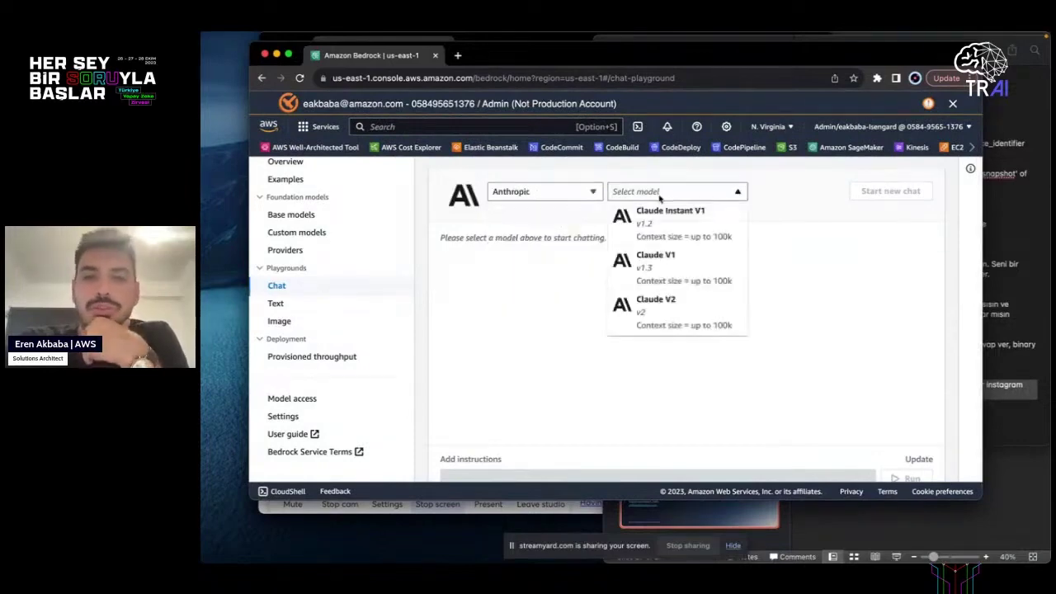
click(645, 310)
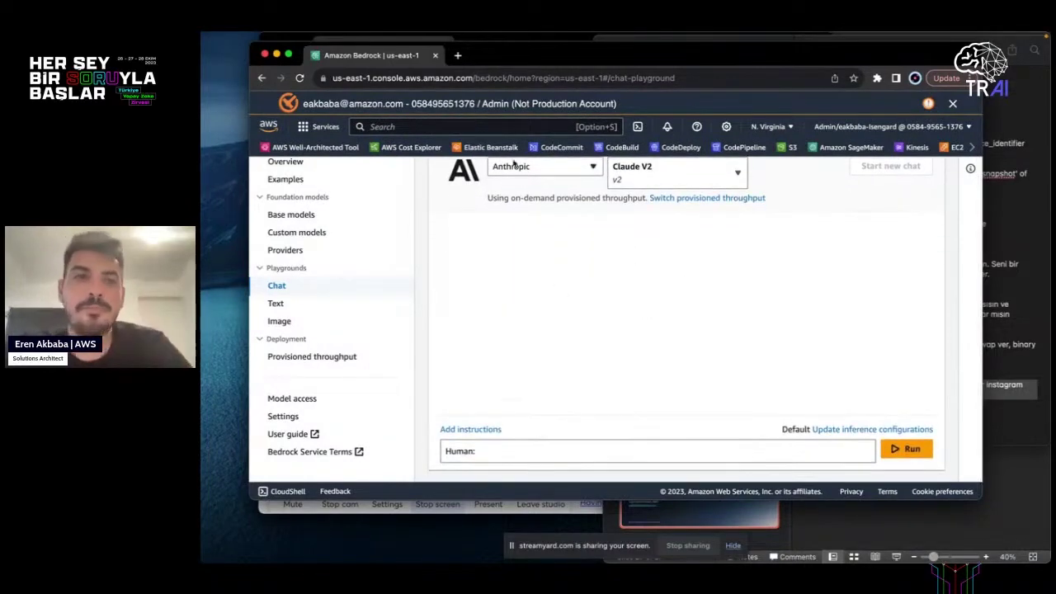
Step: Close the Amazon Bedrock page and switch to Visual Studio Code
click(435, 55)
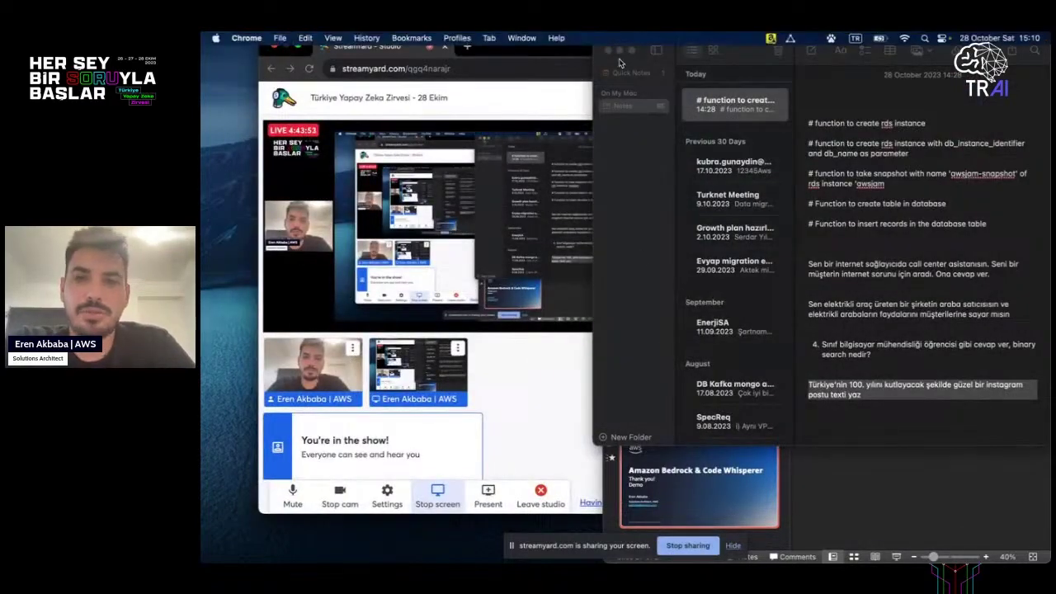
click(700, 495)
mouse_move(483, 534)
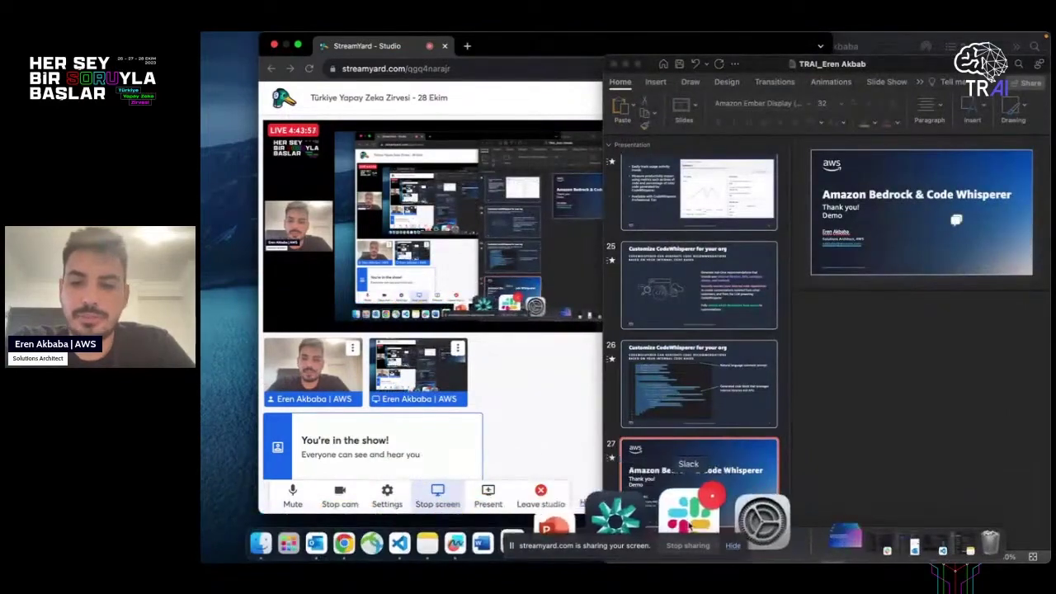
click(381, 518)
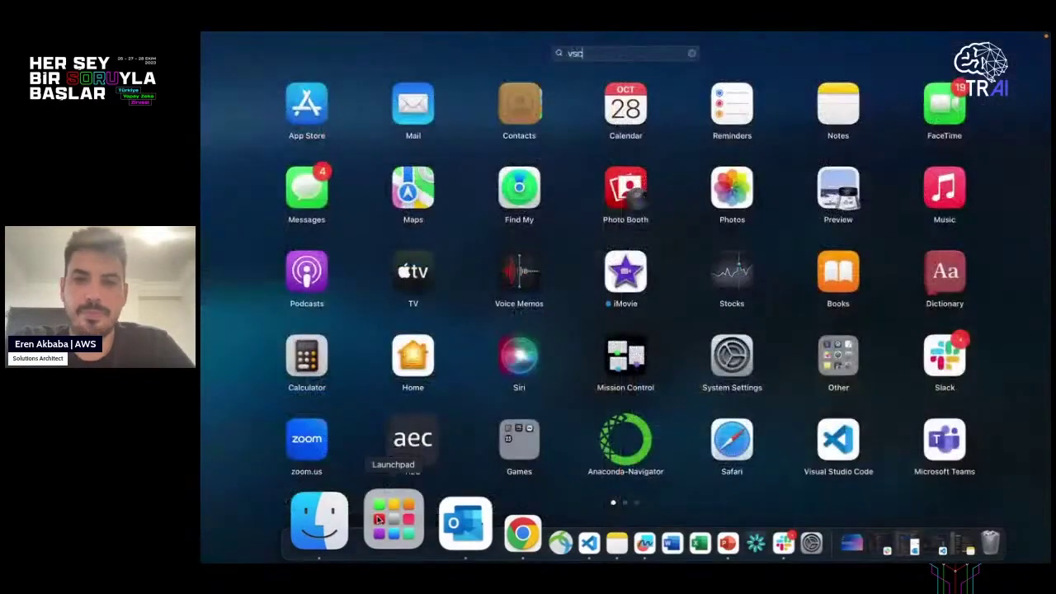
click(841, 443)
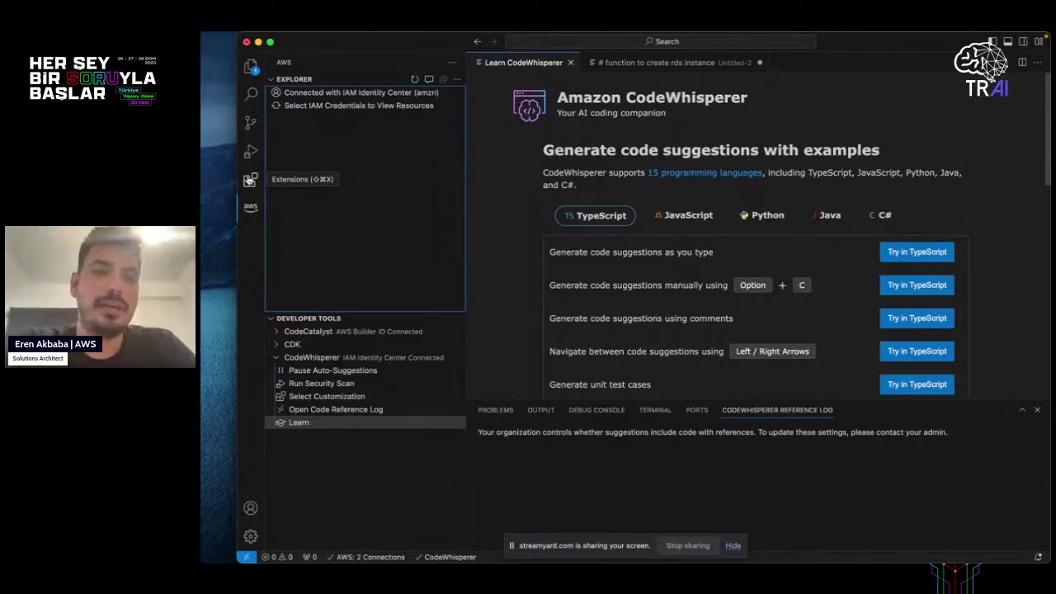
Step: Search the extensions for "aws tool" and open the details page of the AWS Toolkit extension
click(250, 179)
text(aws)
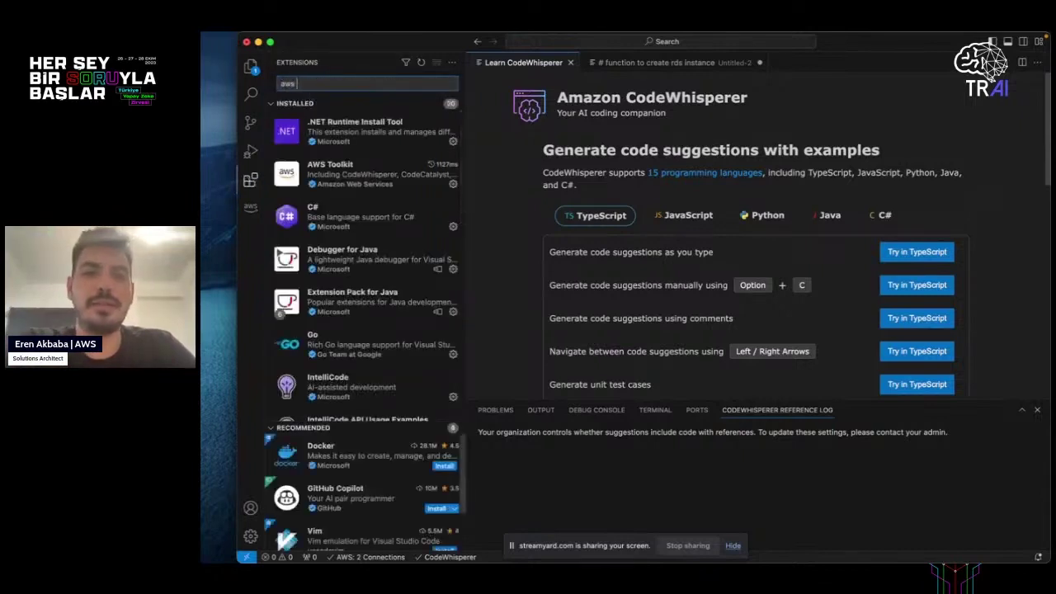
text( tool)
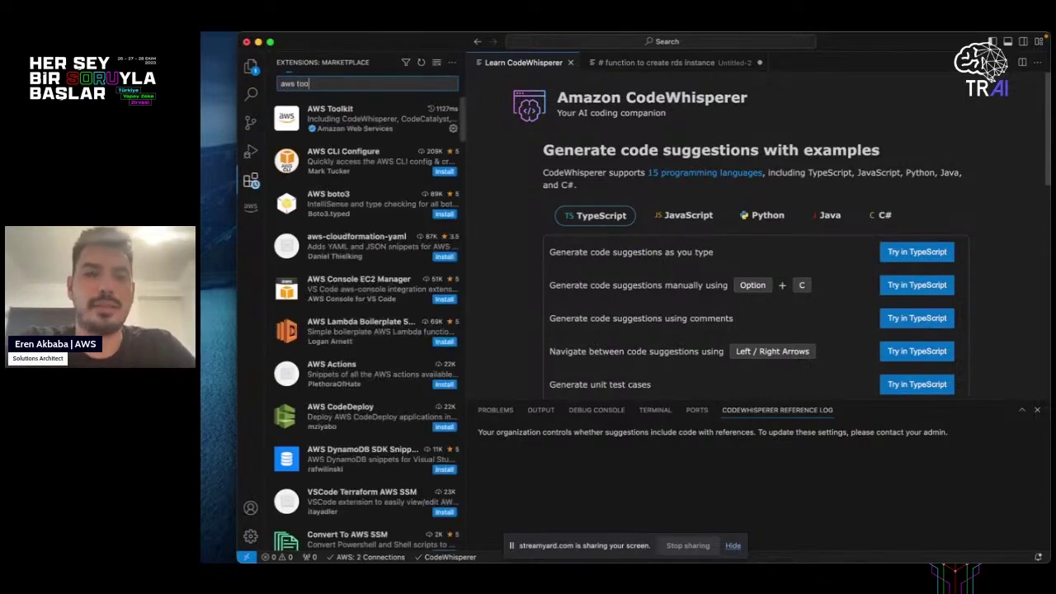
click(346, 120)
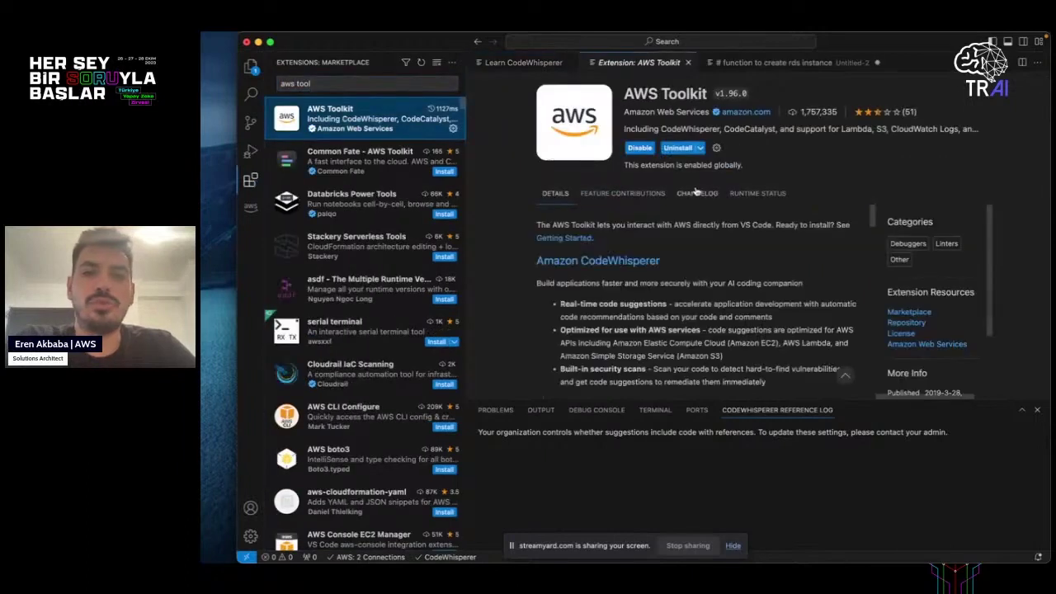
Step: Show the AWS explorer and examine the CDK and CodeWhisperer entries in its developer tools
click(250, 208)
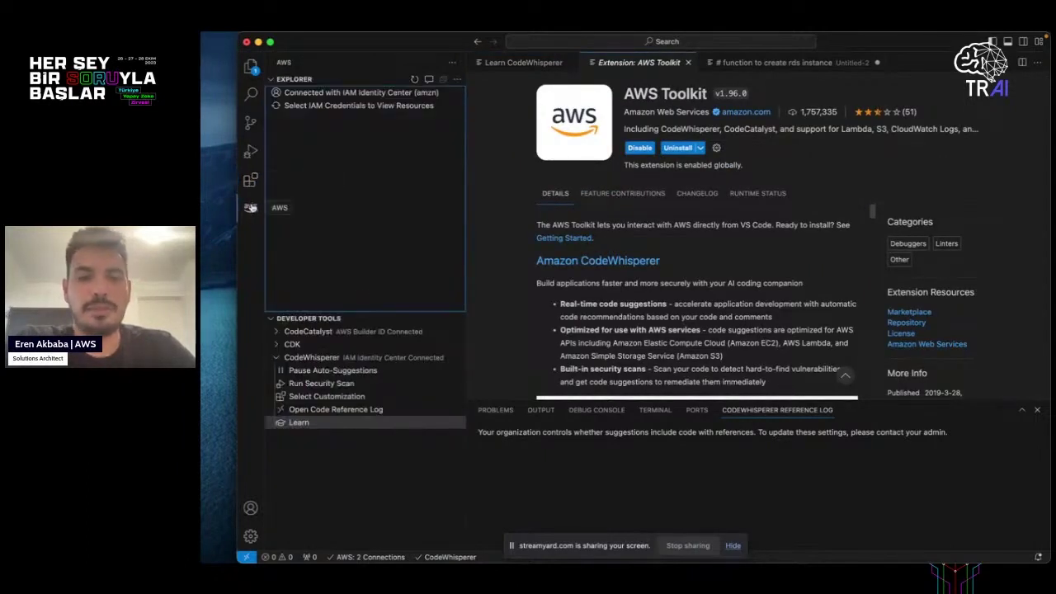
click(278, 347)
click(278, 347)
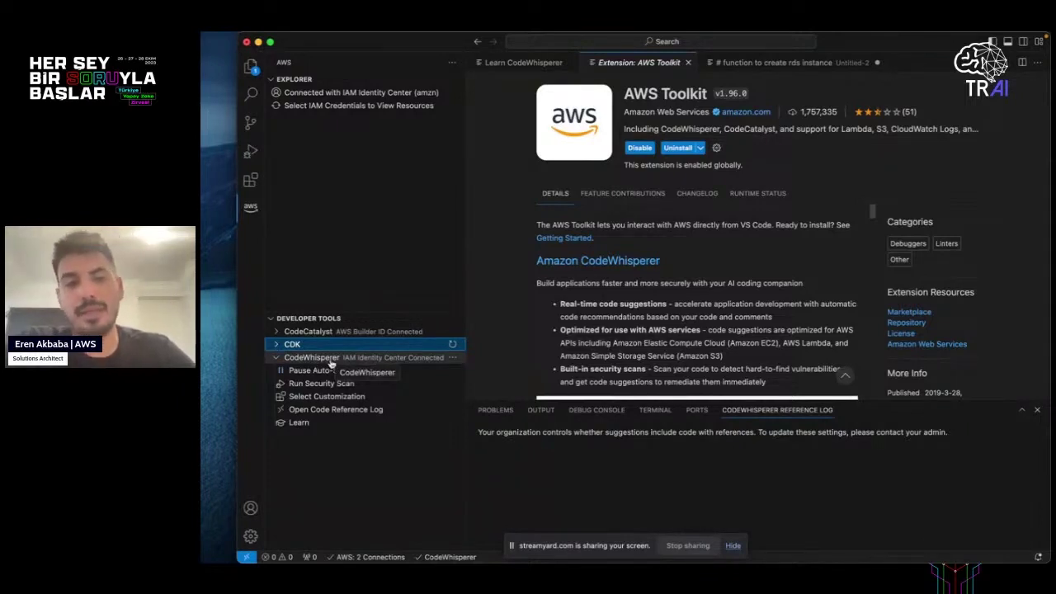
Step: Close the AWS Toolkit extension page and open the Python example for generating code suggestions as you type
click(687, 63)
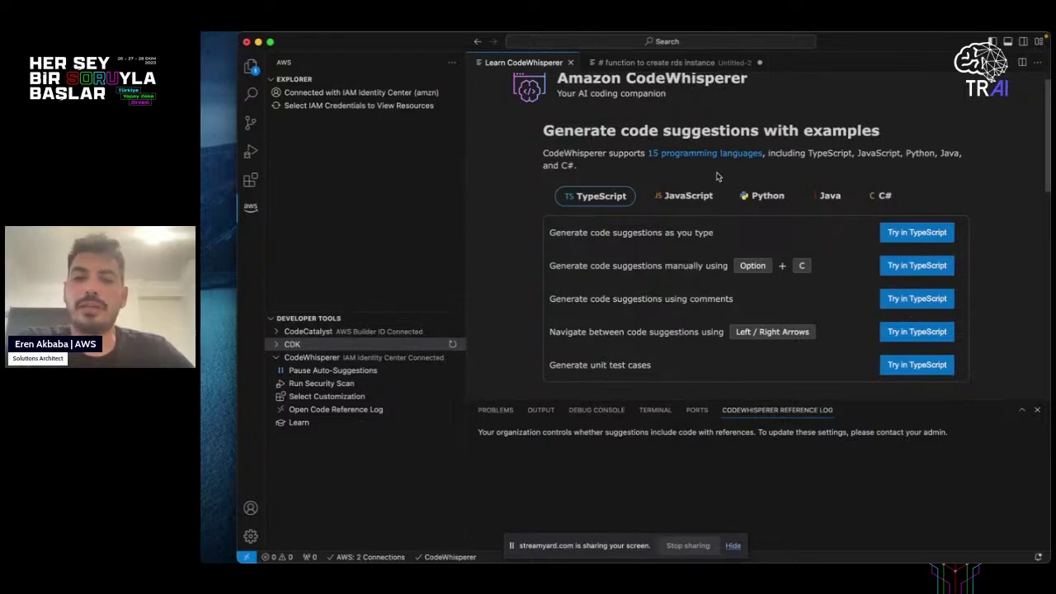
click(760, 195)
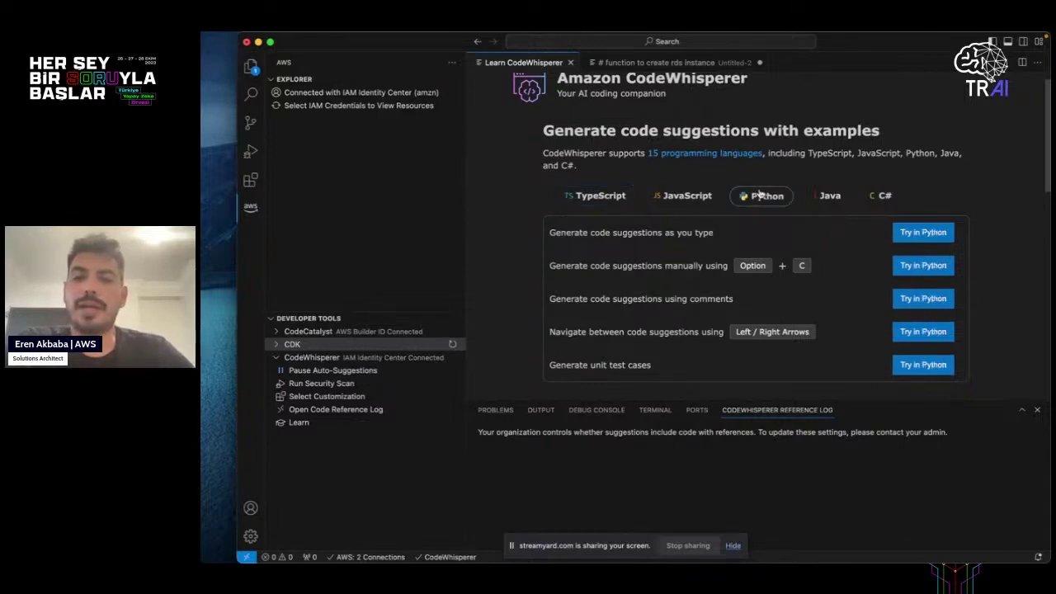
click(920, 234)
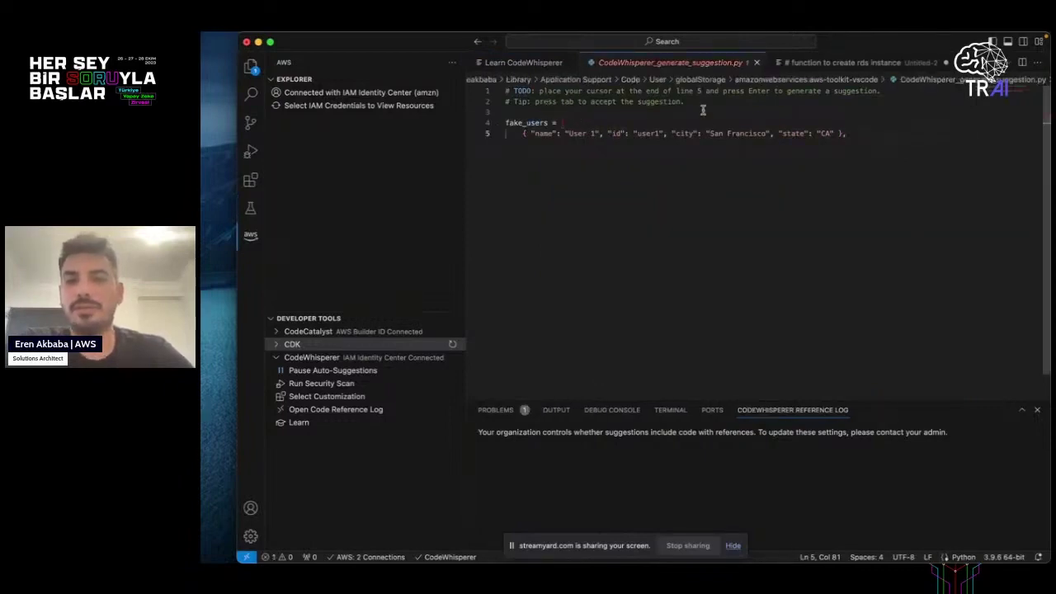
Step: Replace everything below the TODO line in the example file with the comment "# write a binary search code"
drag(890, 156, 513, 101)
key(BackSpace)
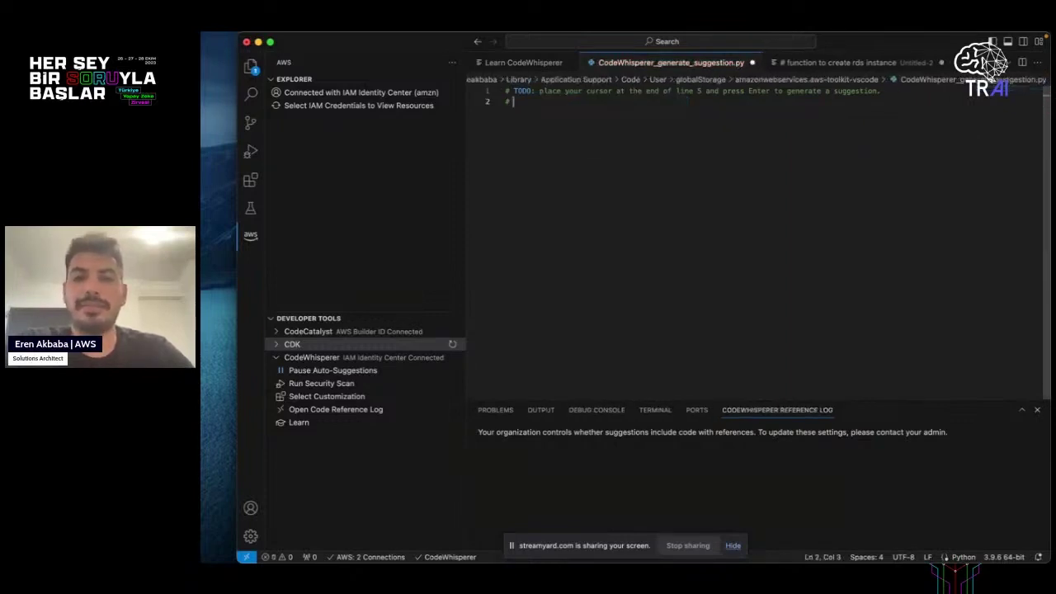
text(create)
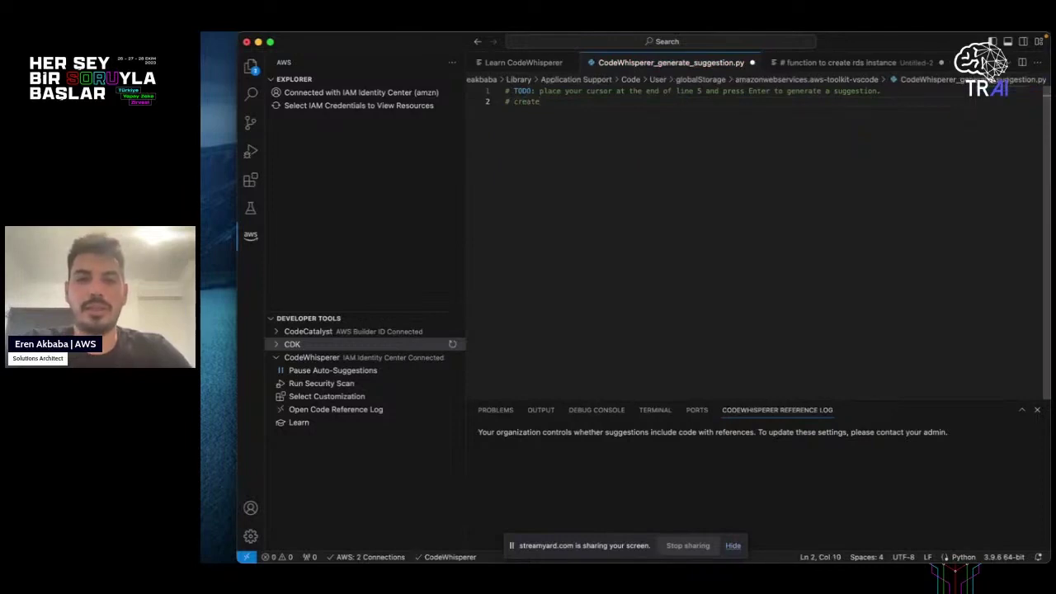
key(BackSpace)
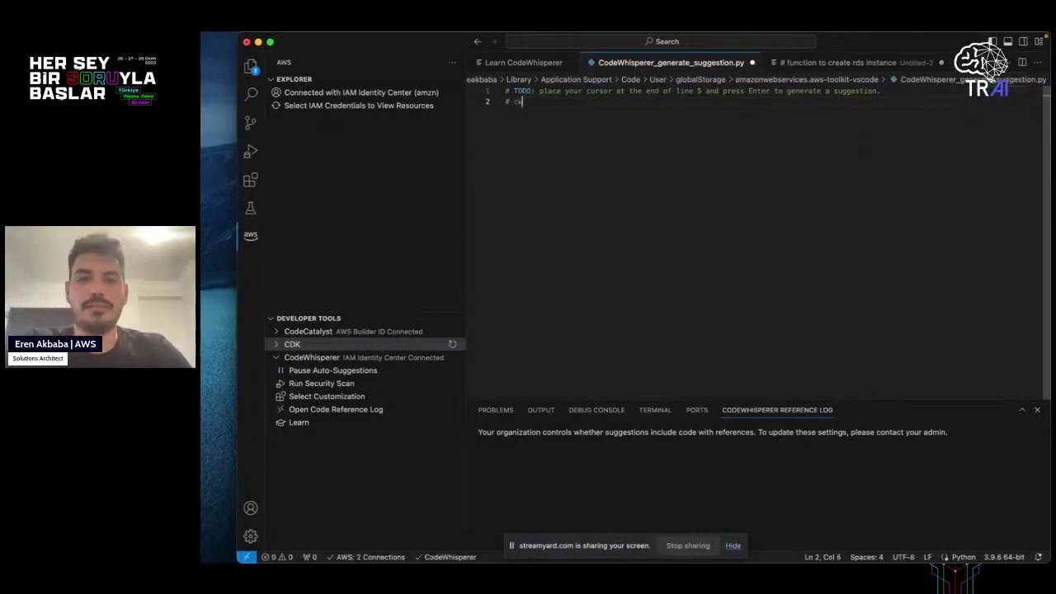
text(rite a bi)
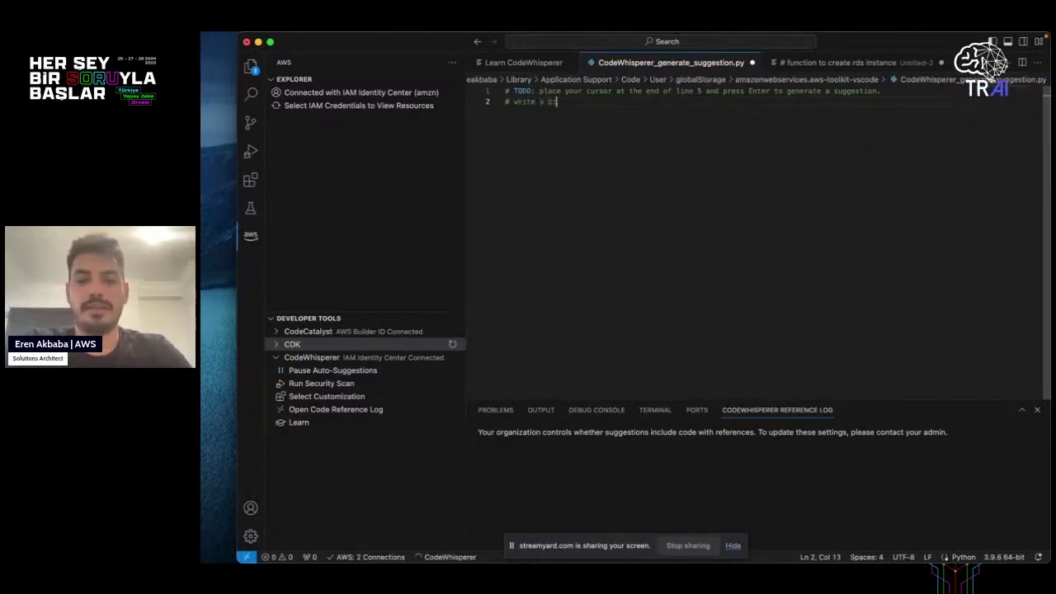
text(nary search code)
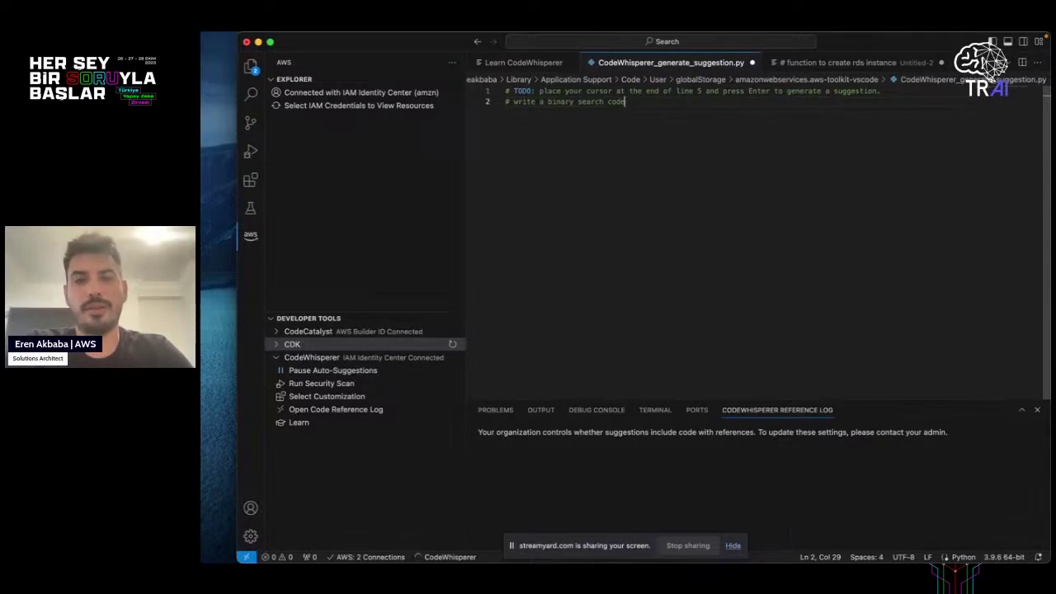
Step: Generate the binary_search(lst, item) function from the comment by accepting CodeWhisperer's suggestions for its signature and body
key(Return)
key(Tab)
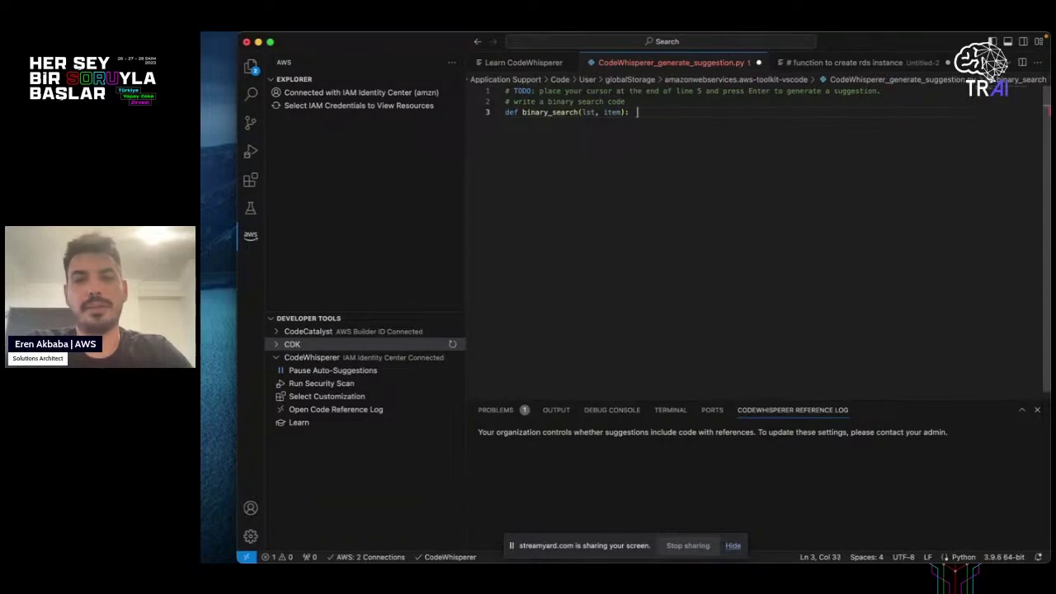
key(Return)
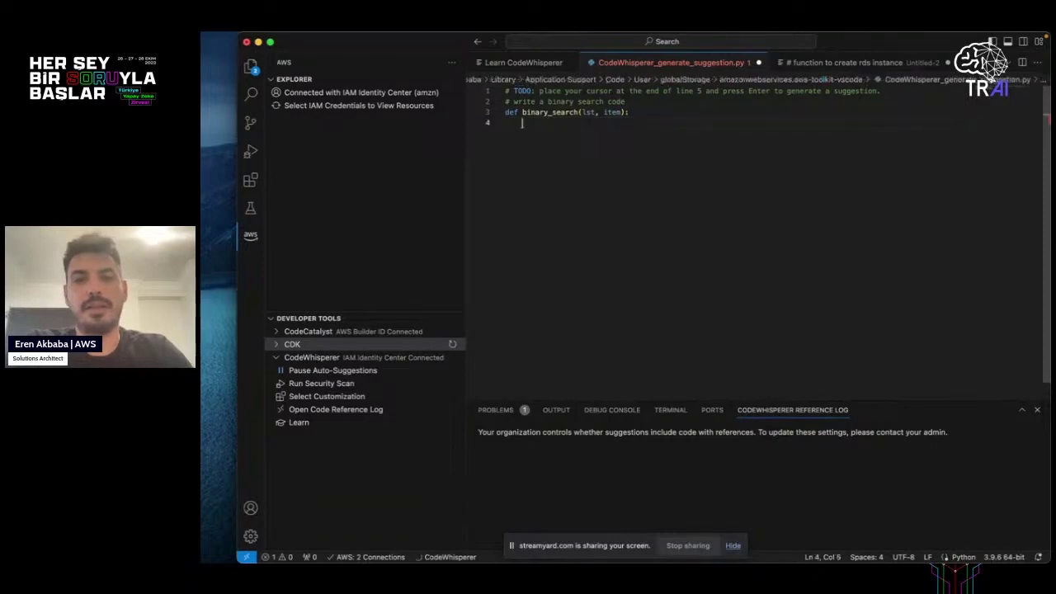
key(Tab)
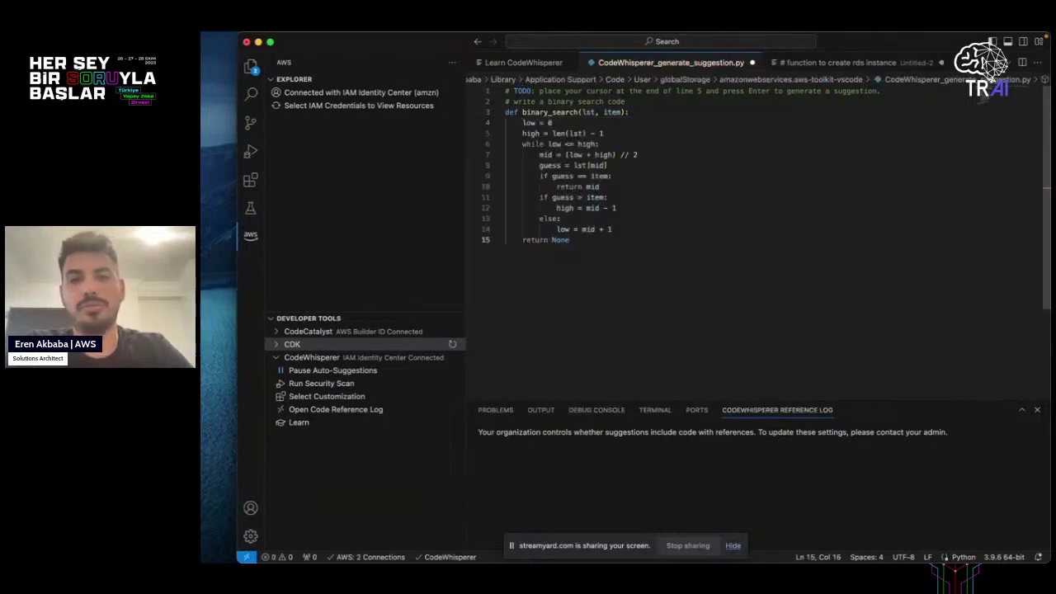